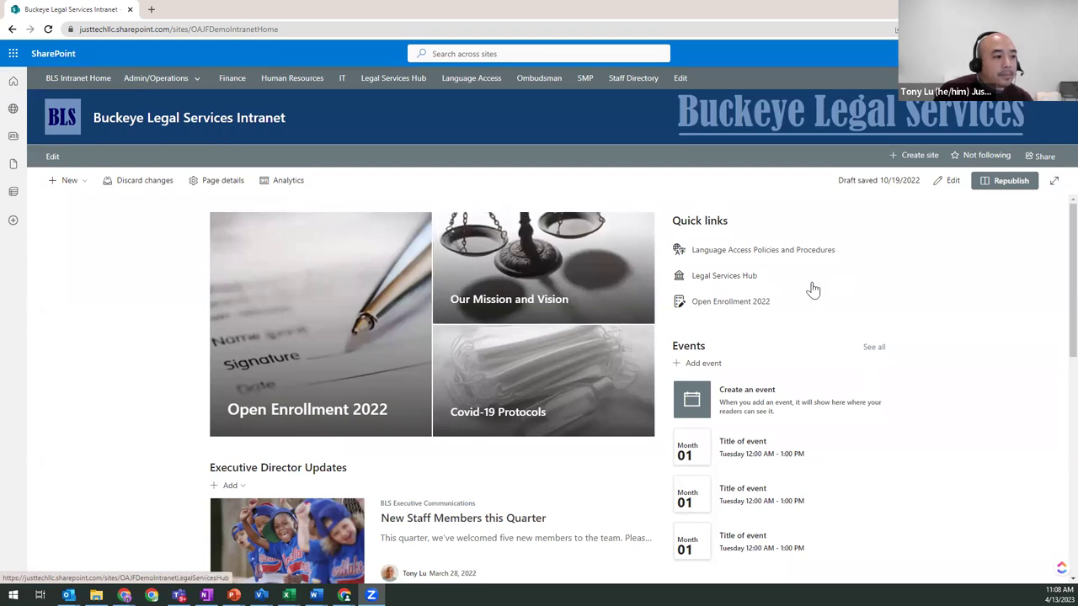
- Look over the intranet home page's news sections, visit the Human Resources site, and return to the intranet home page
{"action": "scroll", "coordinate": [801, 290], "scroll_direction": "down", "scroll_amount": 1}
{"action": "scroll", "coordinate": [595, 356], "scroll_direction": "down", "scroll_amount": 3}
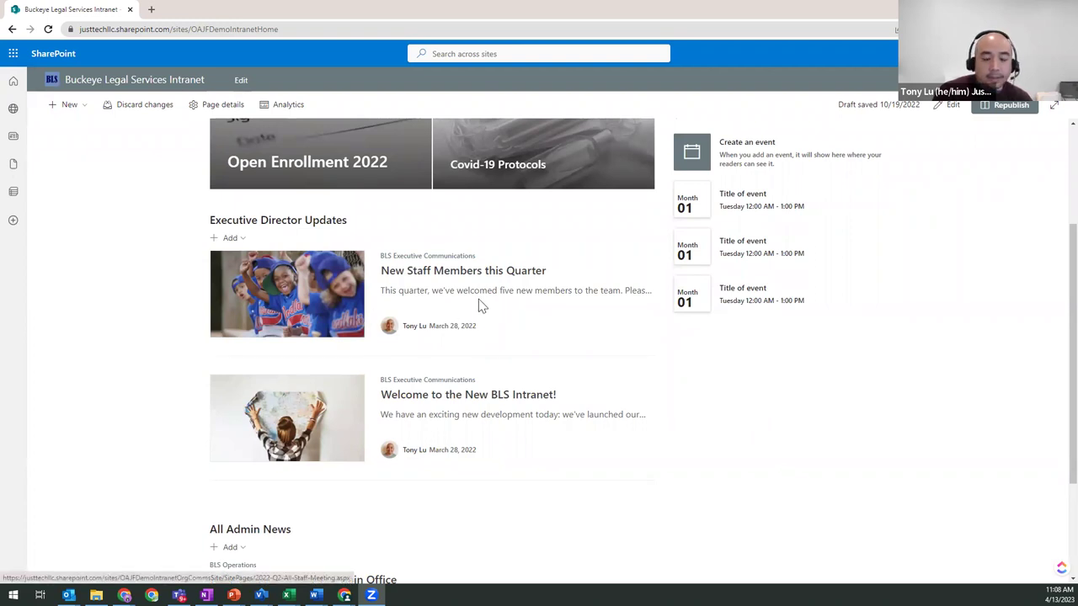
{"action": "scroll", "coordinate": [539, 380], "scroll_direction": "up", "scroll_amount": 2}
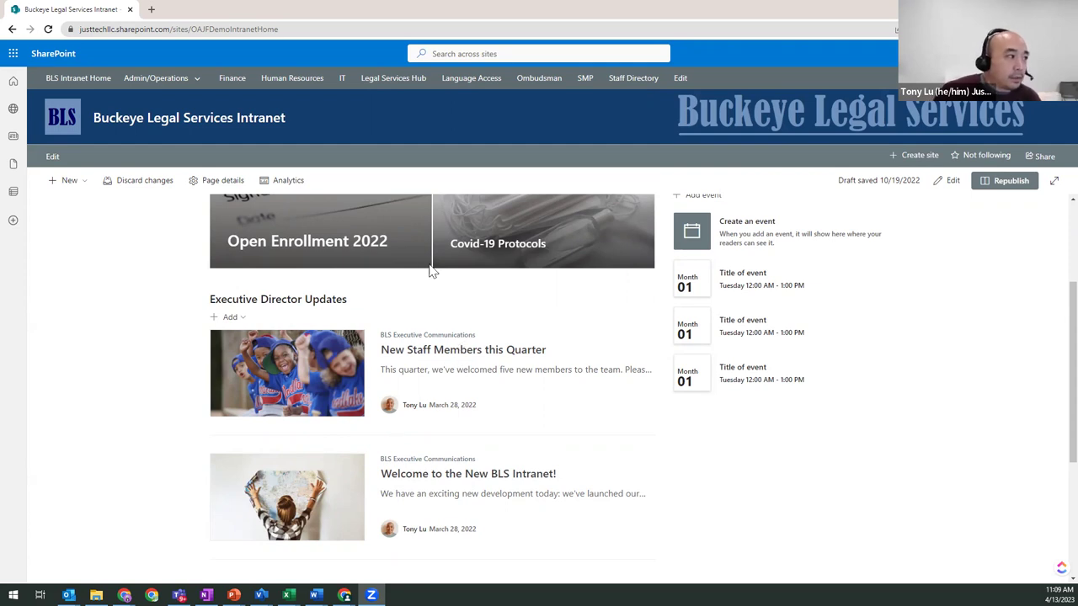
{"action": "left_click", "coordinate": [272, 80]}
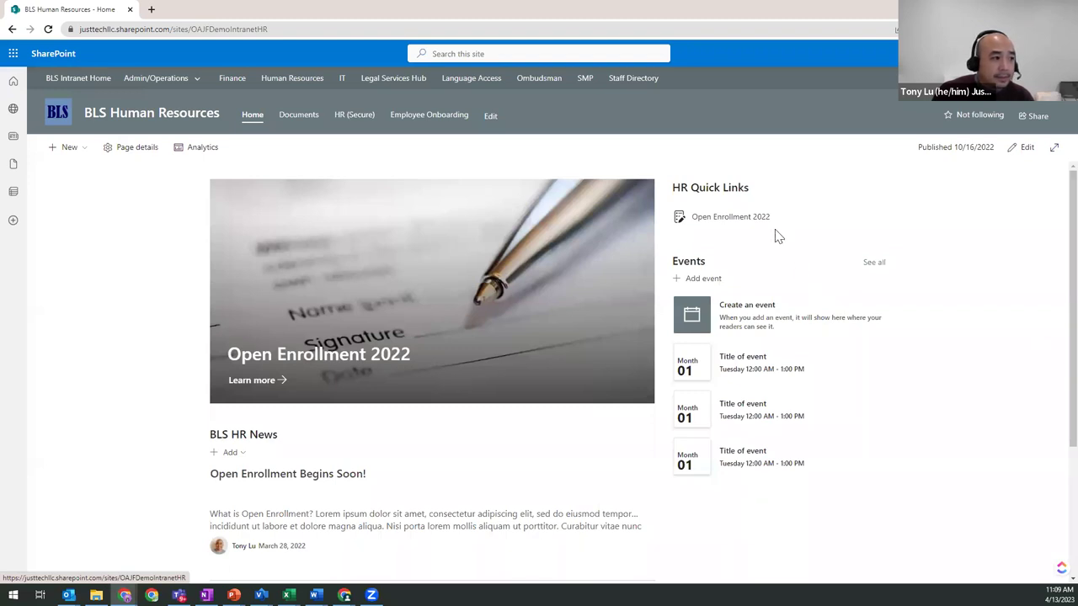
{"action": "left_click", "coordinate": [88, 79]}
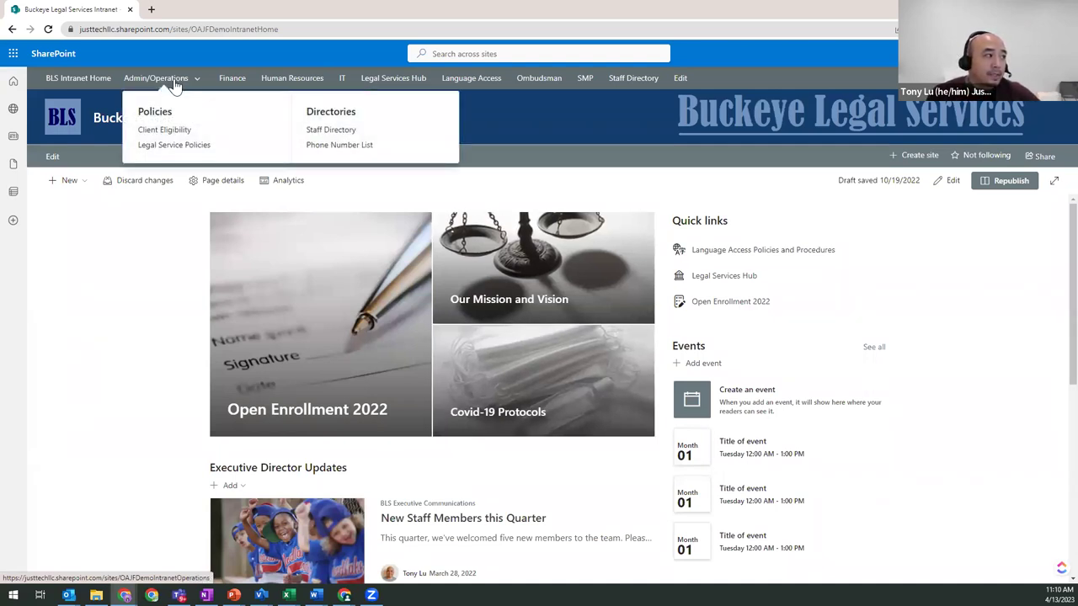
- Visit the Legal Services Hub, go back to the BLS Intranet home page, and reopen the Legal Services Hub
{"action": "left_click", "coordinate": [384, 84]}
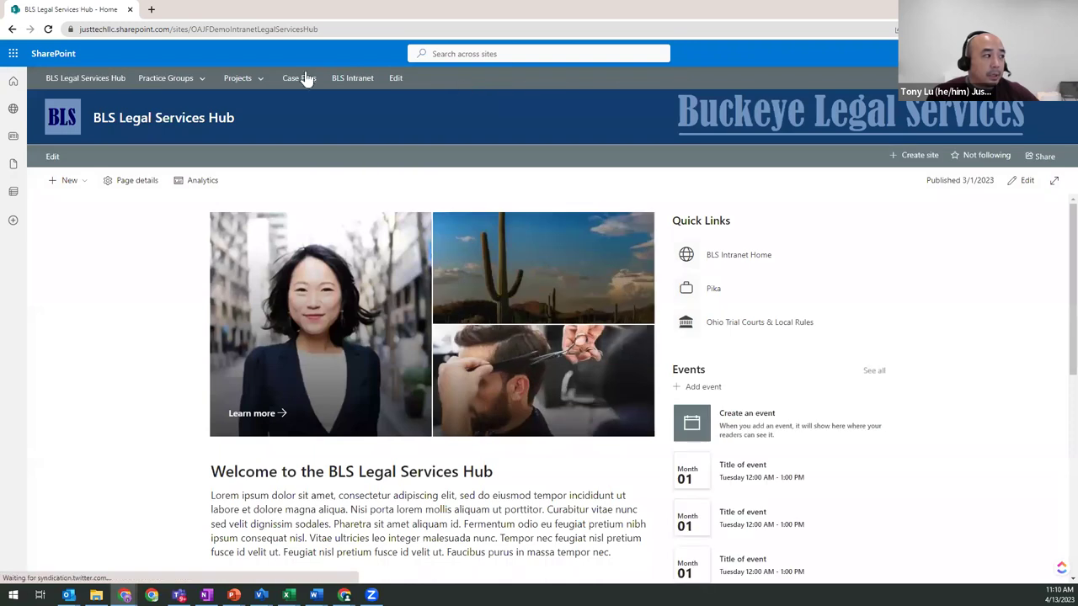
{"action": "left_click", "coordinate": [86, 79]}
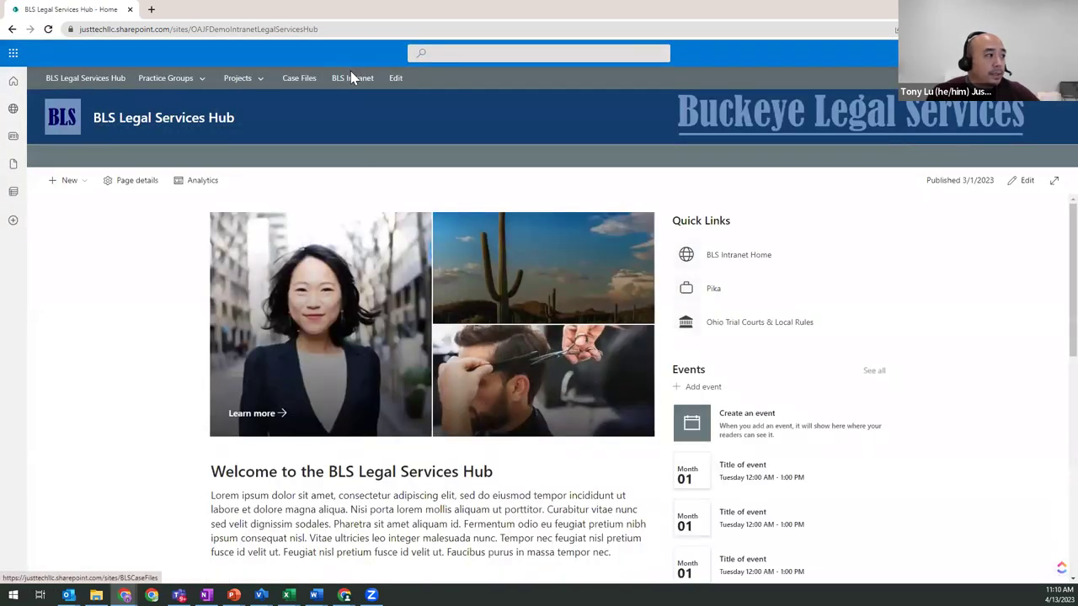
{"action": "left_click", "coordinate": [352, 78]}
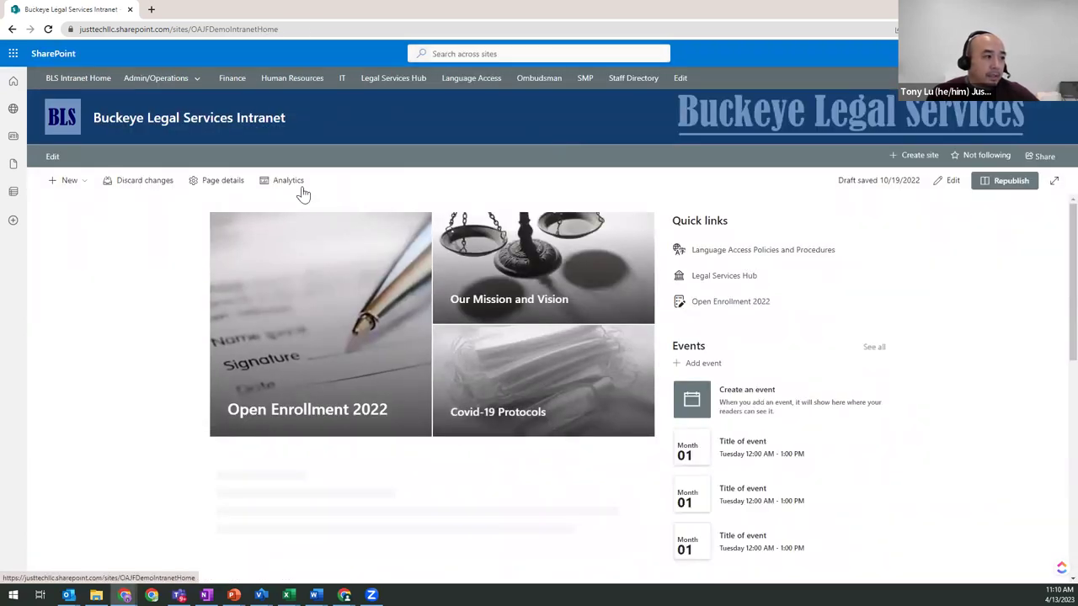
{"action": "left_click", "coordinate": [395, 82]}
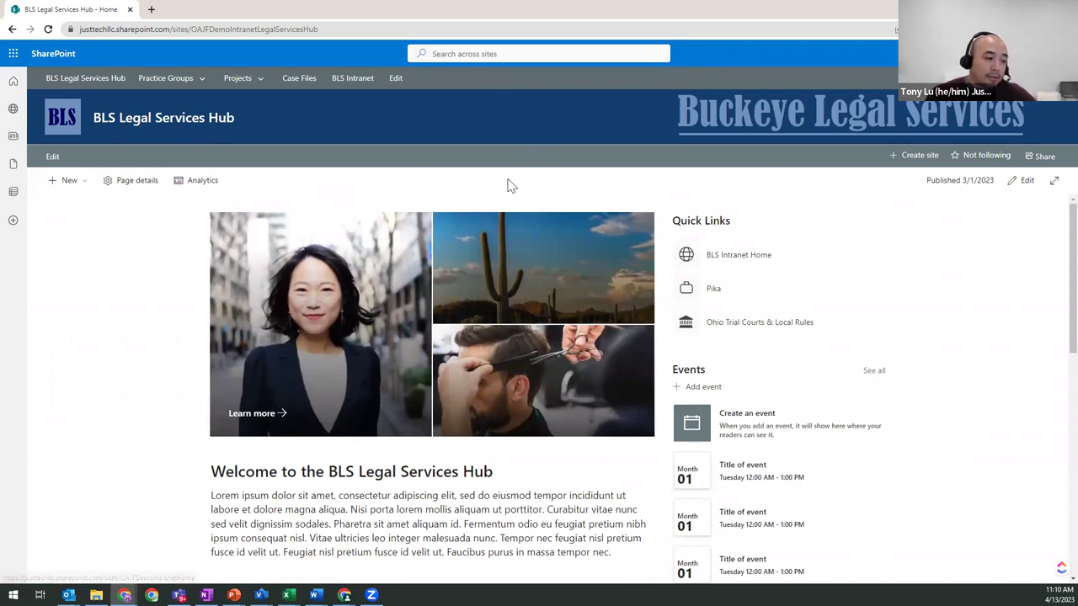
- Check the cross-site search suggestions on the Legal Services Hub and view its practice groups and projects
{"action": "left_click", "coordinate": [585, 53]}
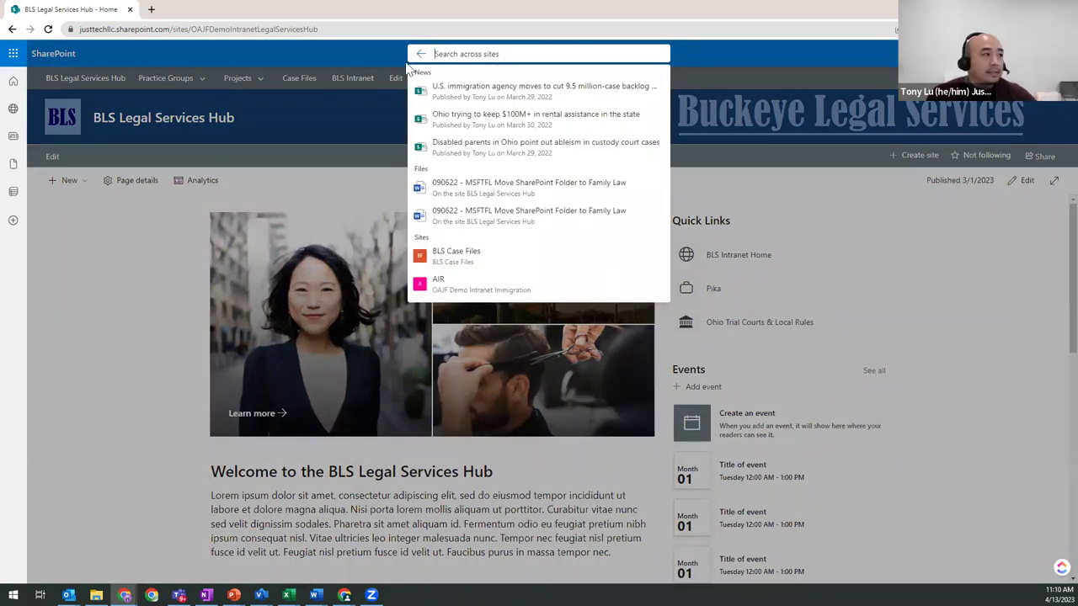
{"action": "left_click", "coordinate": [383, 57]}
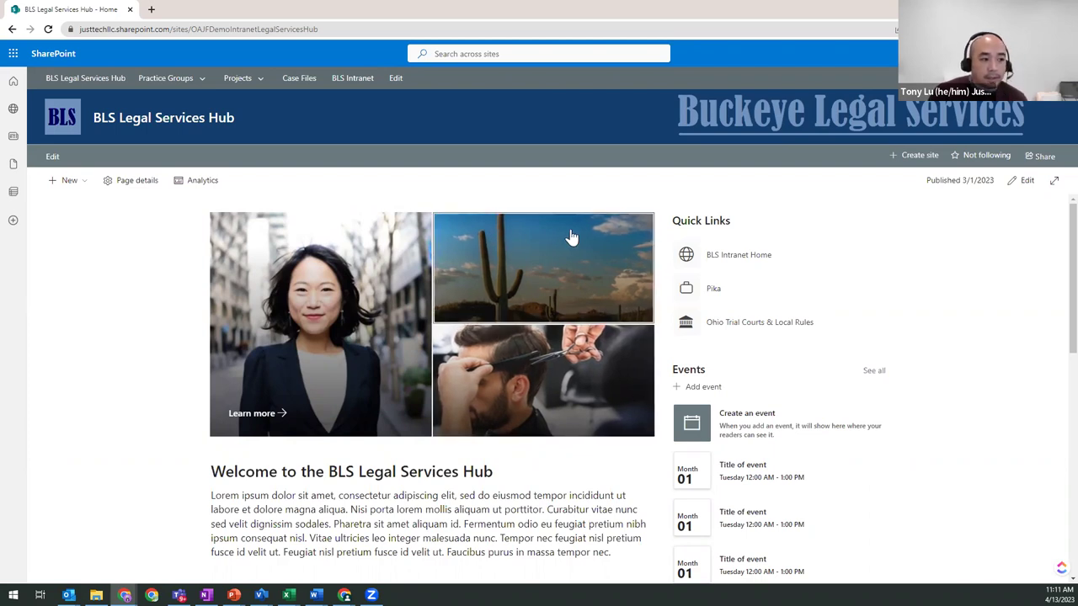
{"action": "mouse_move", "coordinate": [181, 80]}
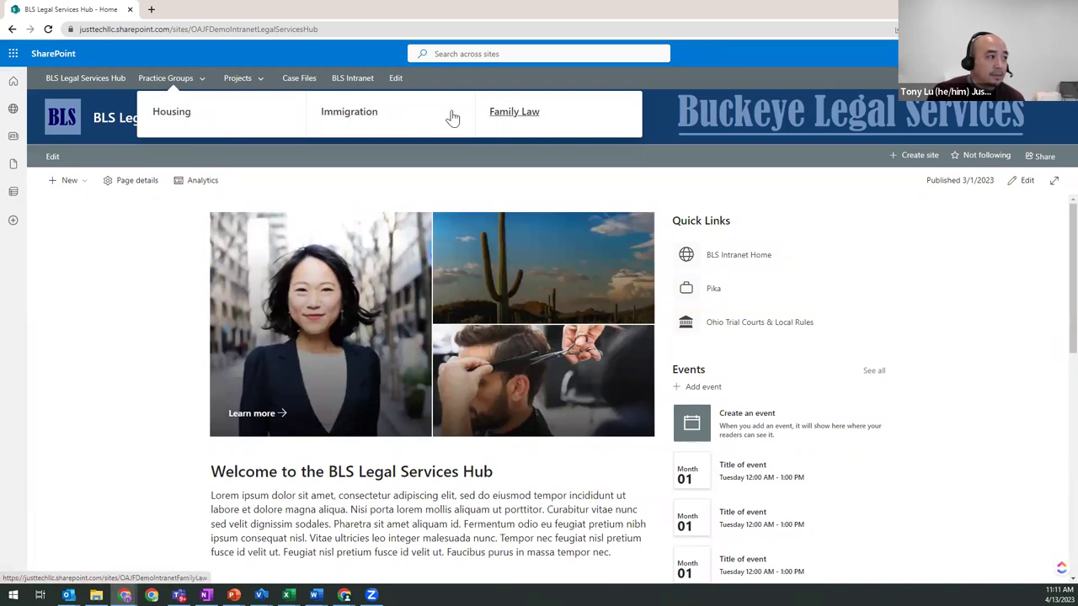
{"action": "mouse_move", "coordinate": [242, 80]}
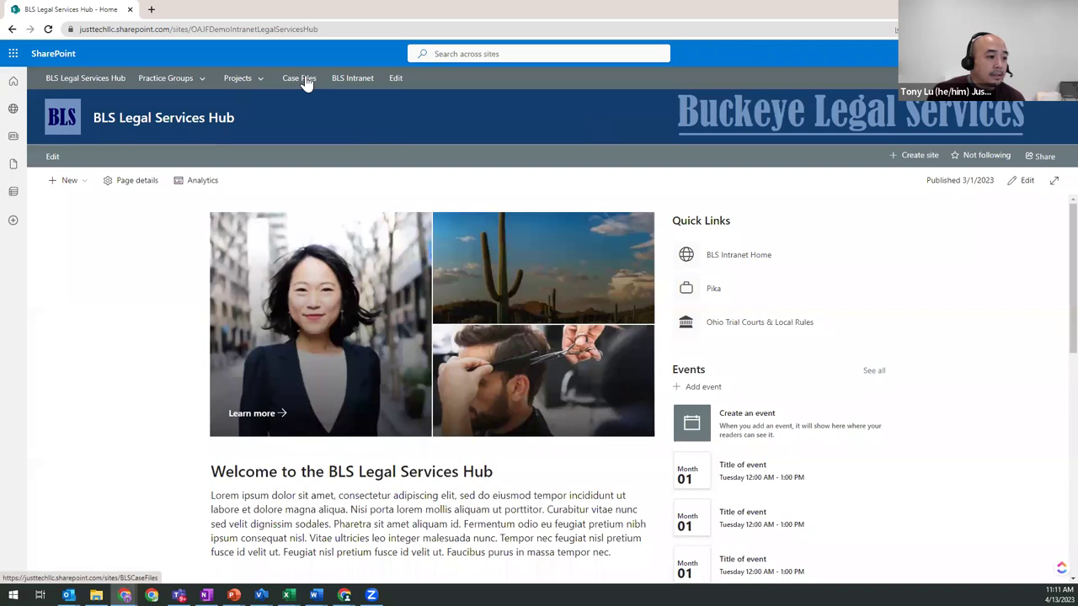
- Open the Cases Opened 2022 library of the BLS Case Files site and enlarge the page for easier reading
{"action": "left_click", "coordinate": [306, 80]}
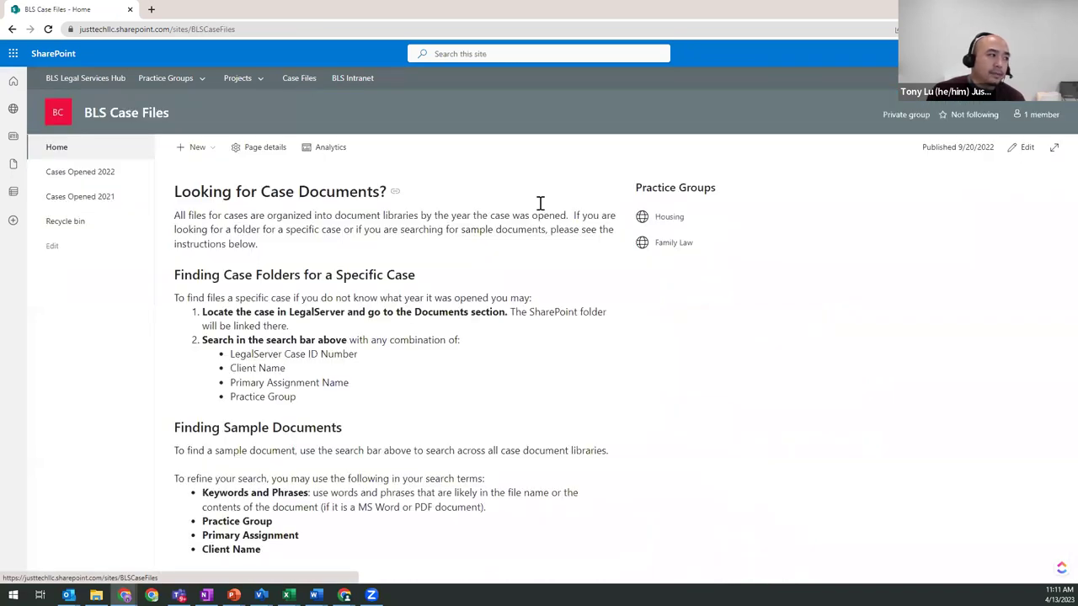
{"action": "left_click", "coordinate": [94, 173]}
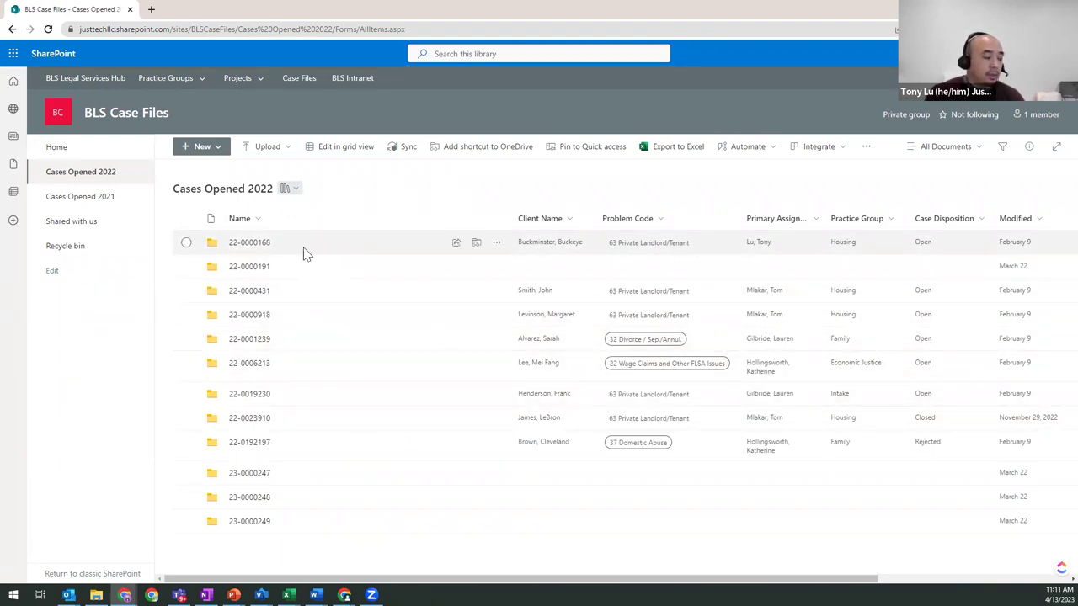
{"action": "key", "text": "ctrl+plus"}
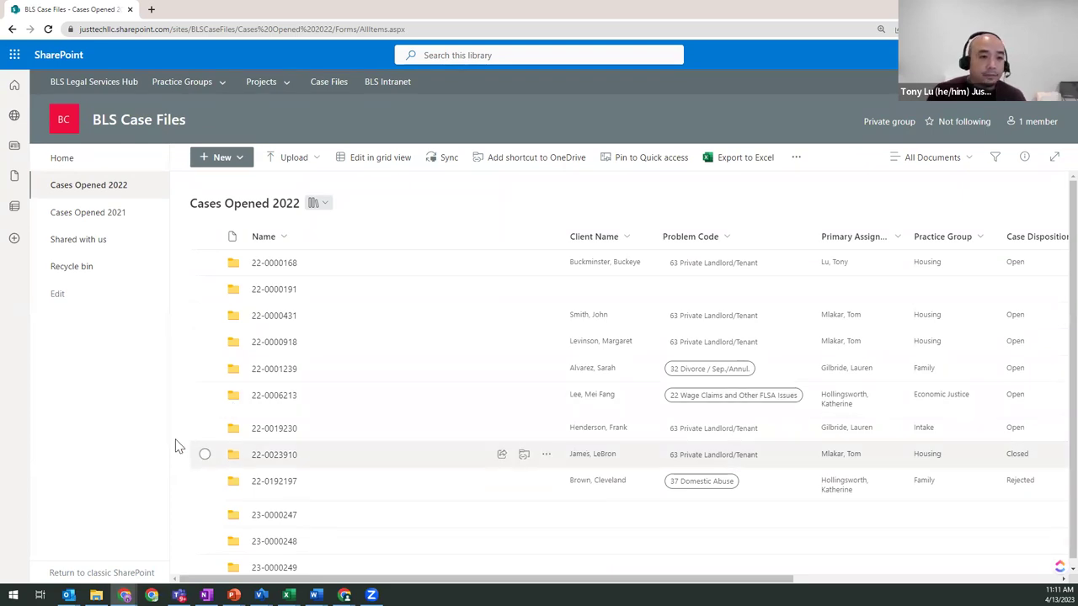
- View the documents in the third case folder of Cases Opened 2022 and return to the library's folder list
{"action": "left_click", "coordinate": [285, 317]}
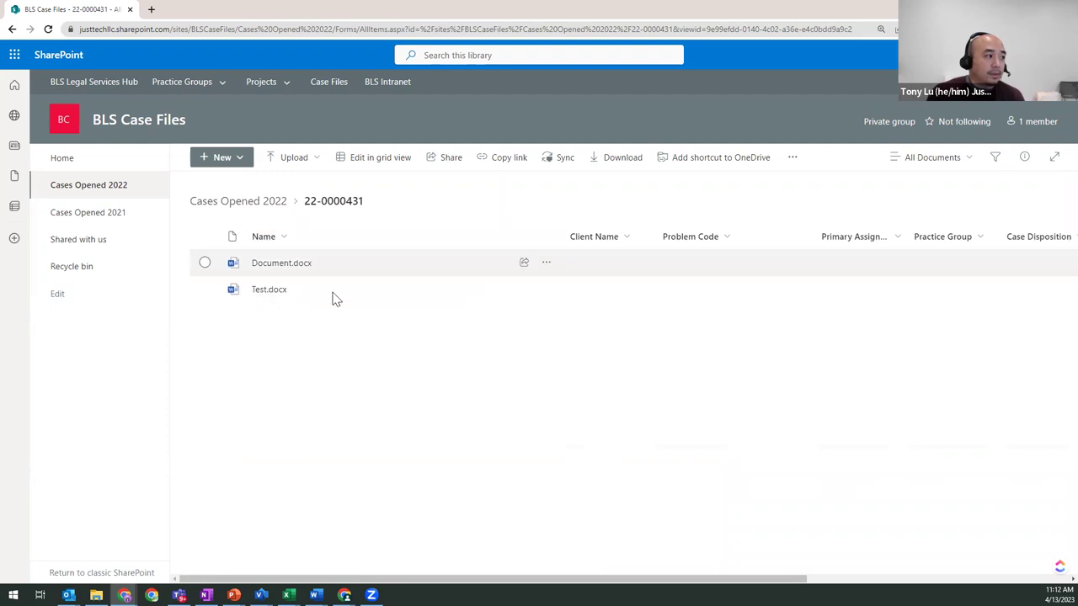
{"action": "mouse_move", "coordinate": [308, 295]}
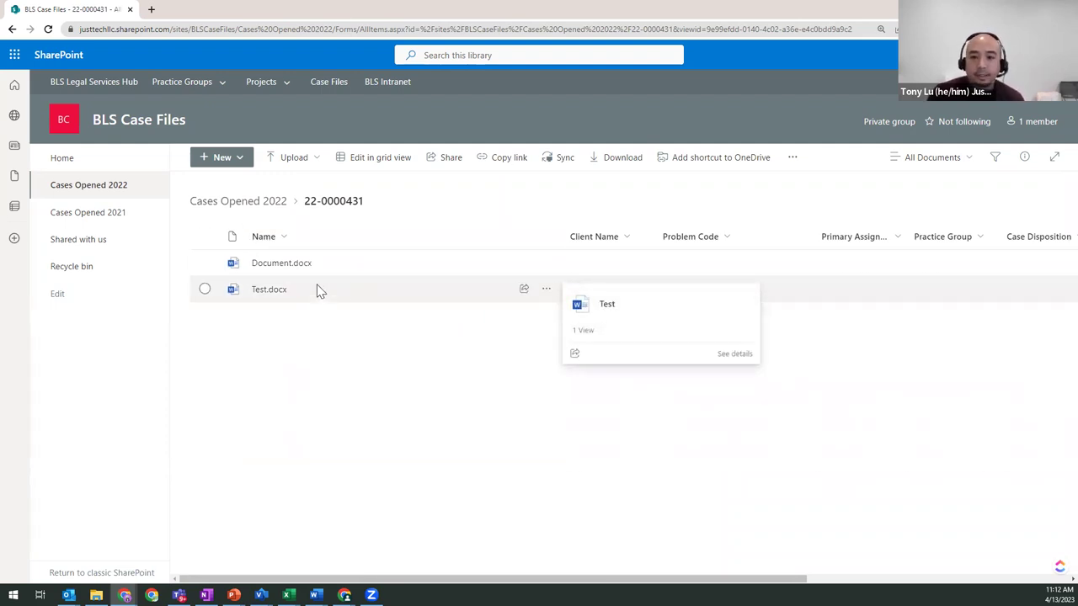
{"action": "left_click", "coordinate": [241, 207]}
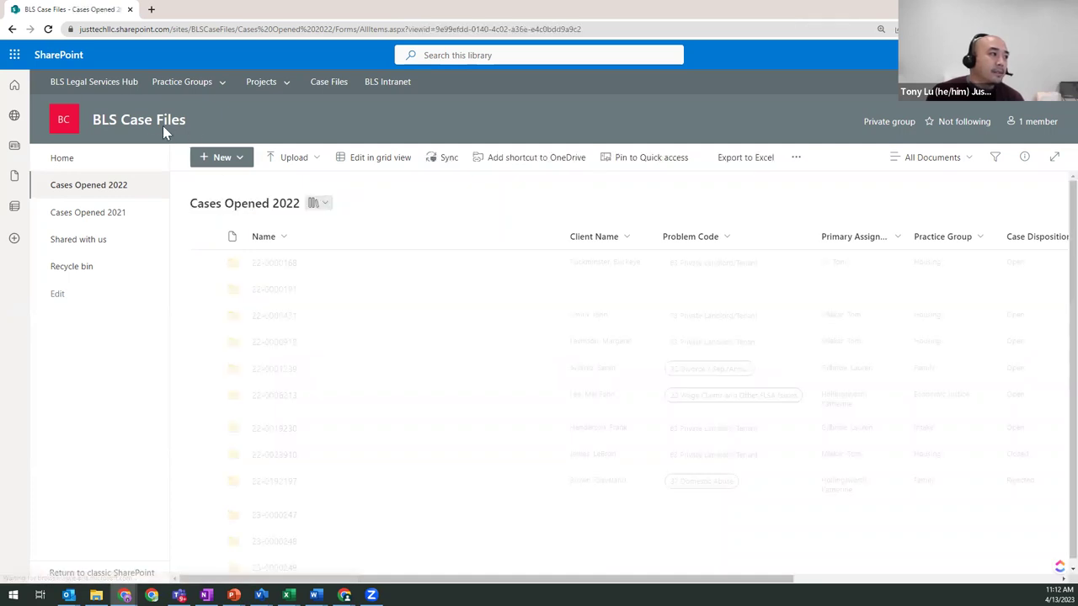
- Return to the Legal Services Hub home page and go from there to the BLS Intranet home page
{"action": "left_click", "coordinate": [118, 93]}
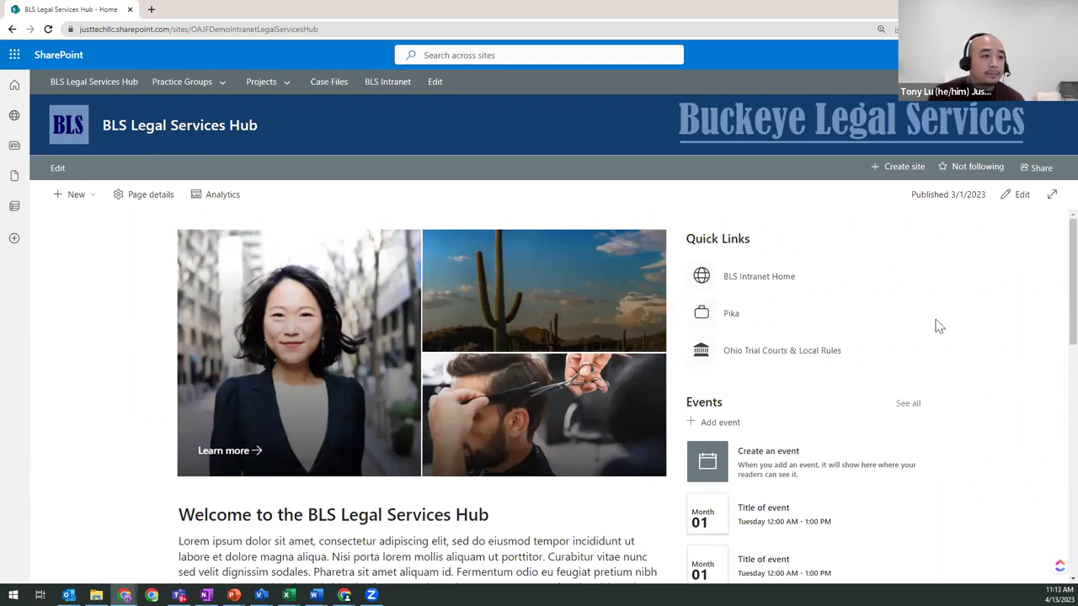
{"action": "left_click", "coordinate": [373, 87]}
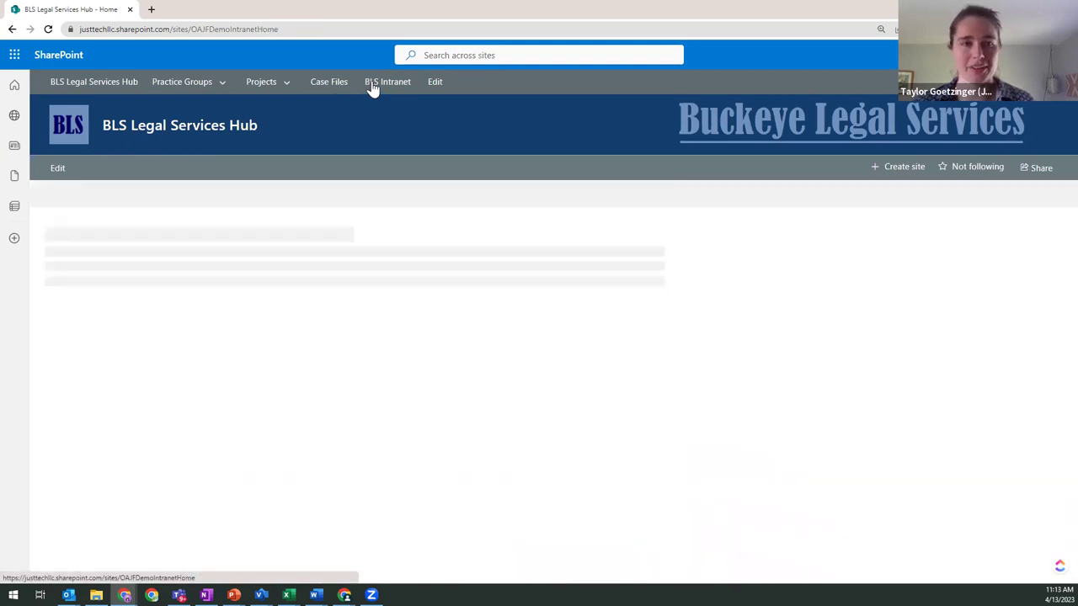
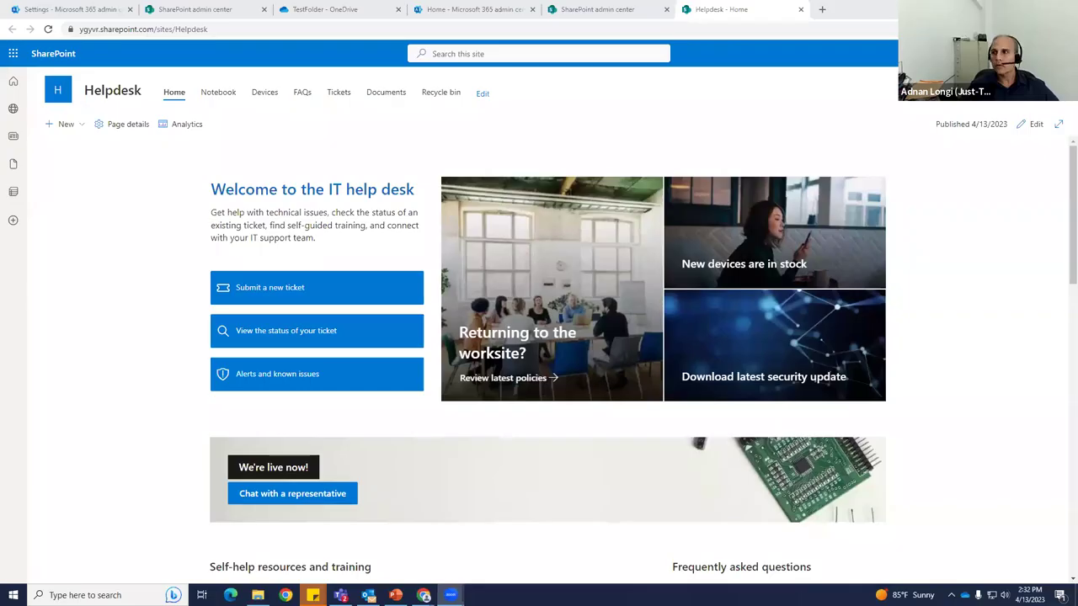
- Check the Helpdesk site's search suggestions and view Microsoft's site templates without applying one
{"action": "left_click", "coordinate": [467, 52]}
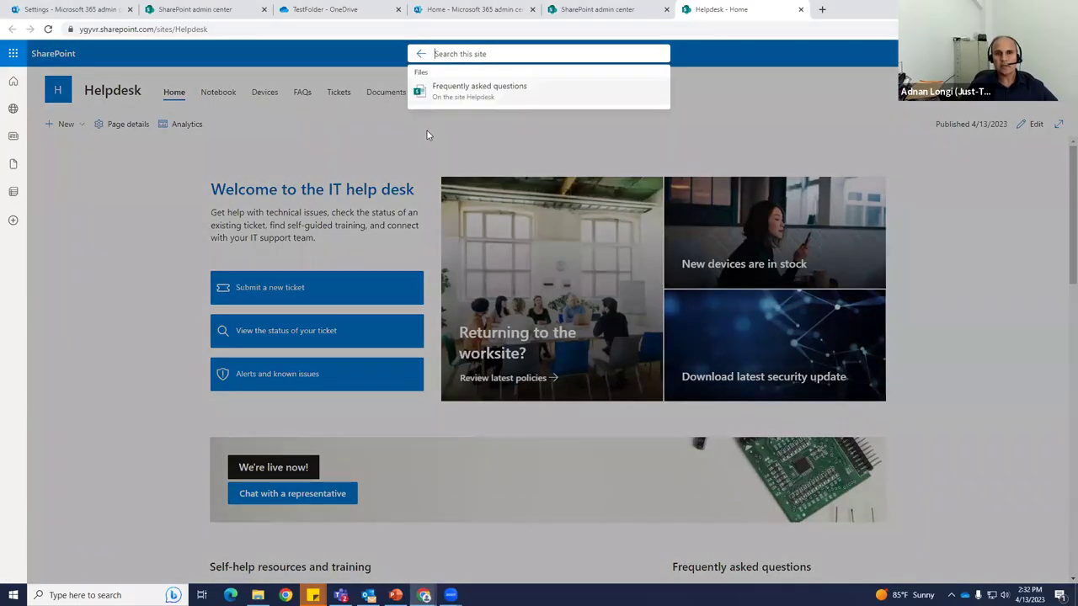
{"action": "left_click", "coordinate": [426, 132]}
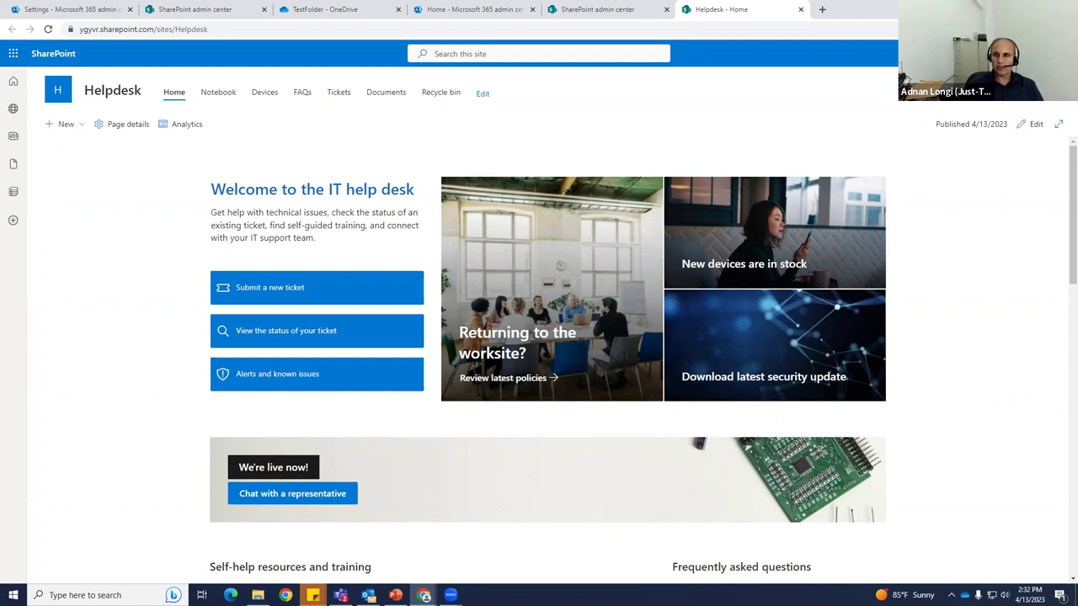
{"action": "left_click", "coordinate": [1002, 53]}
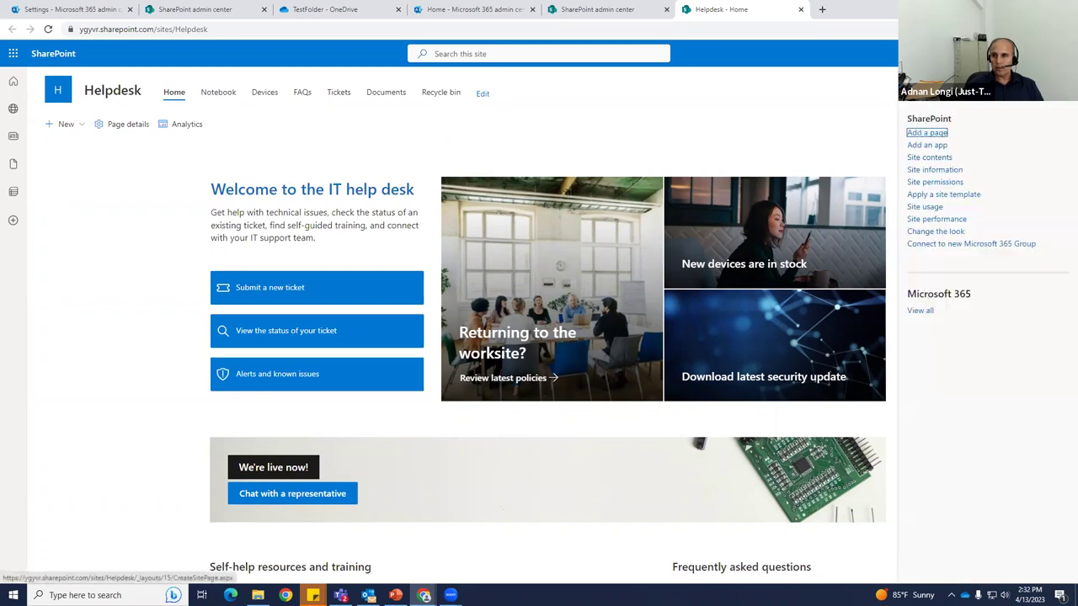
{"action": "left_click", "coordinate": [960, 195]}
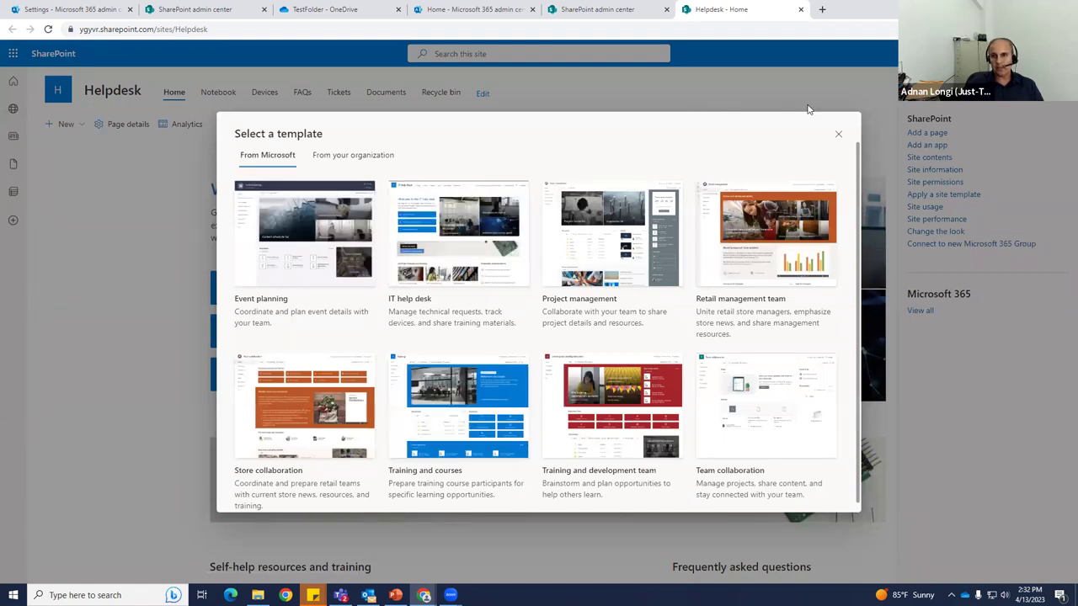
{"action": "left_click", "coordinate": [837, 134]}
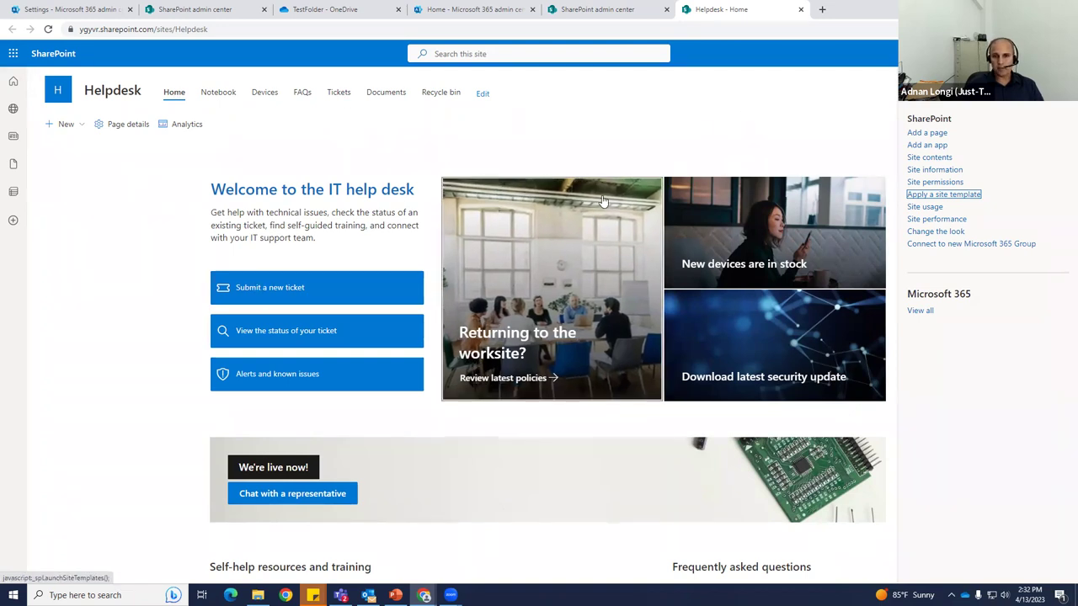
- Look through the Helpdesk home page and follow its link for submitting a new ticket
{"action": "scroll", "coordinate": [603, 201], "scroll_direction": "down", "scroll_amount": 2}
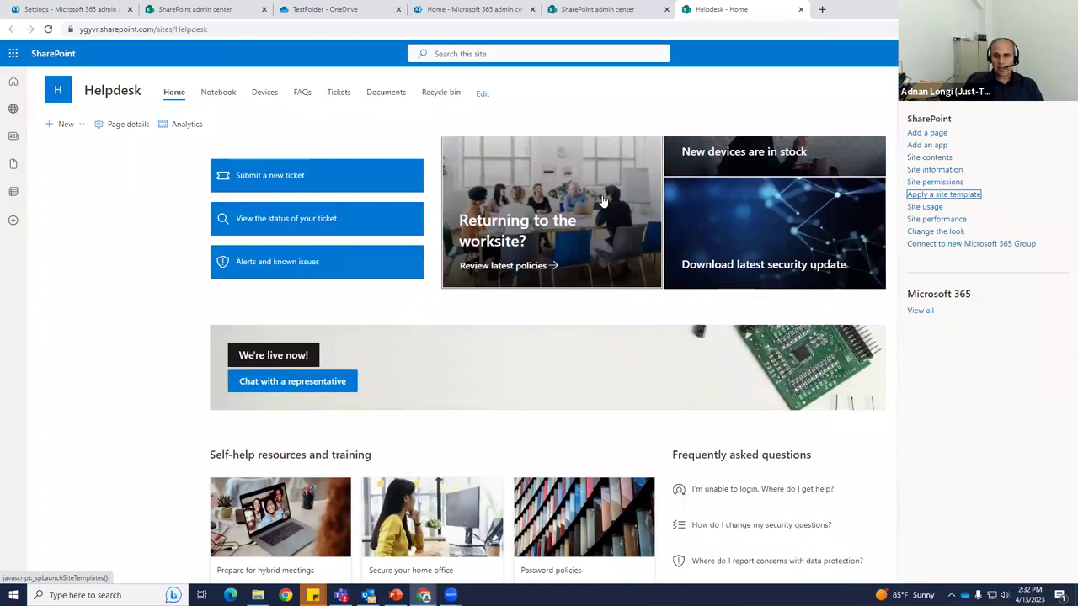
{"action": "scroll", "coordinate": [602, 201], "scroll_direction": "up", "scroll_amount": 2}
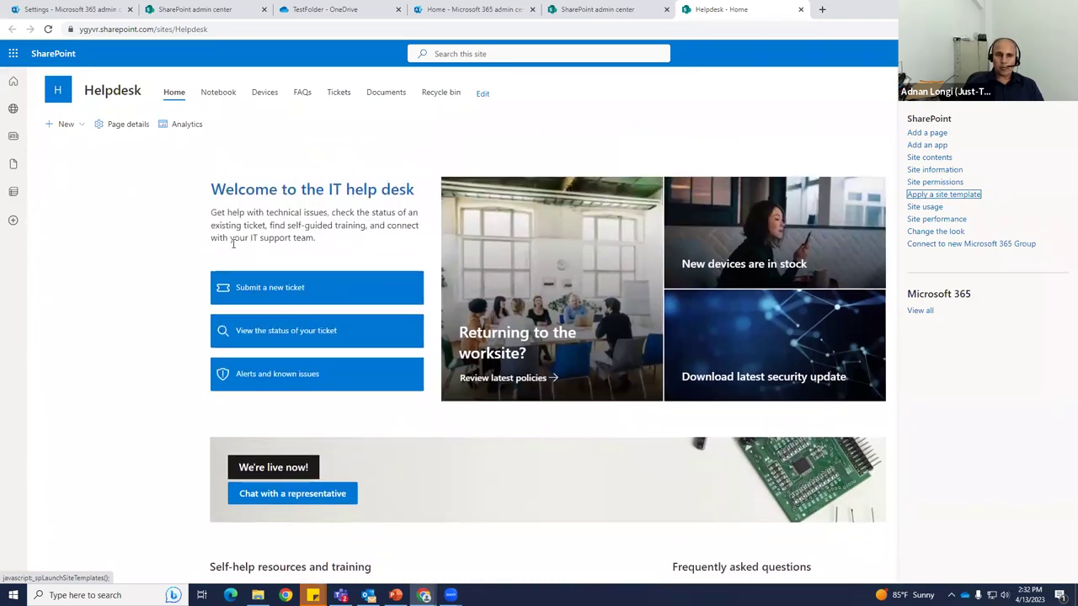
{"action": "scroll", "coordinate": [379, 320], "scroll_direction": "down", "scroll_amount": 5}
{"action": "scroll", "coordinate": [379, 319], "scroll_direction": "up", "scroll_amount": 4}
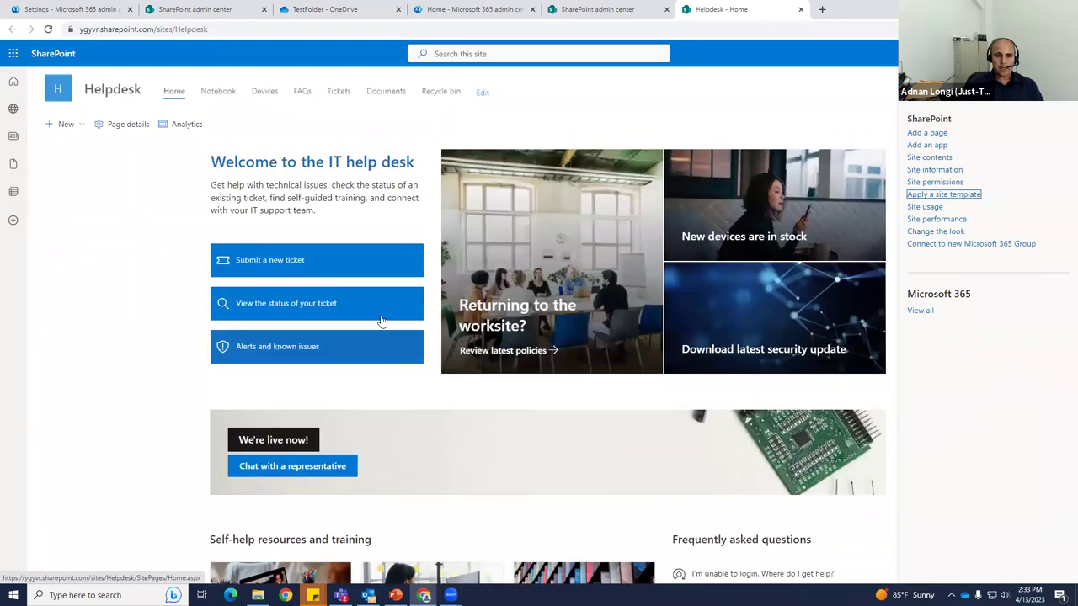
{"action": "scroll", "coordinate": [379, 320], "scroll_direction": "up", "scroll_amount": 1}
{"action": "left_click", "coordinate": [255, 283]}
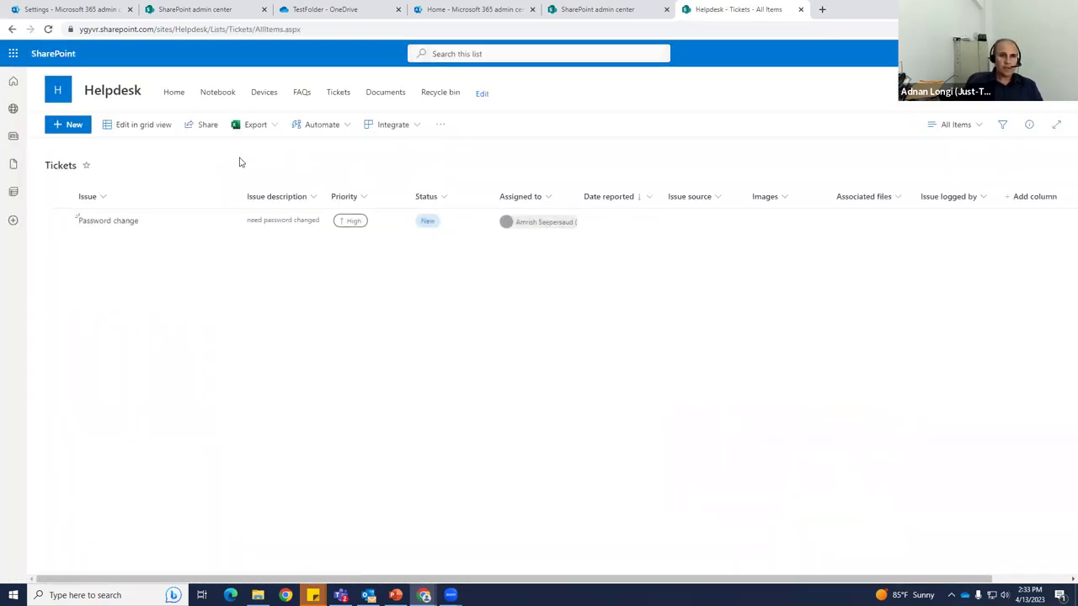
- Open a blank new ticket in the Tickets list, review its fields down to the attachments, and cancel it
{"action": "left_click", "coordinate": [69, 126]}
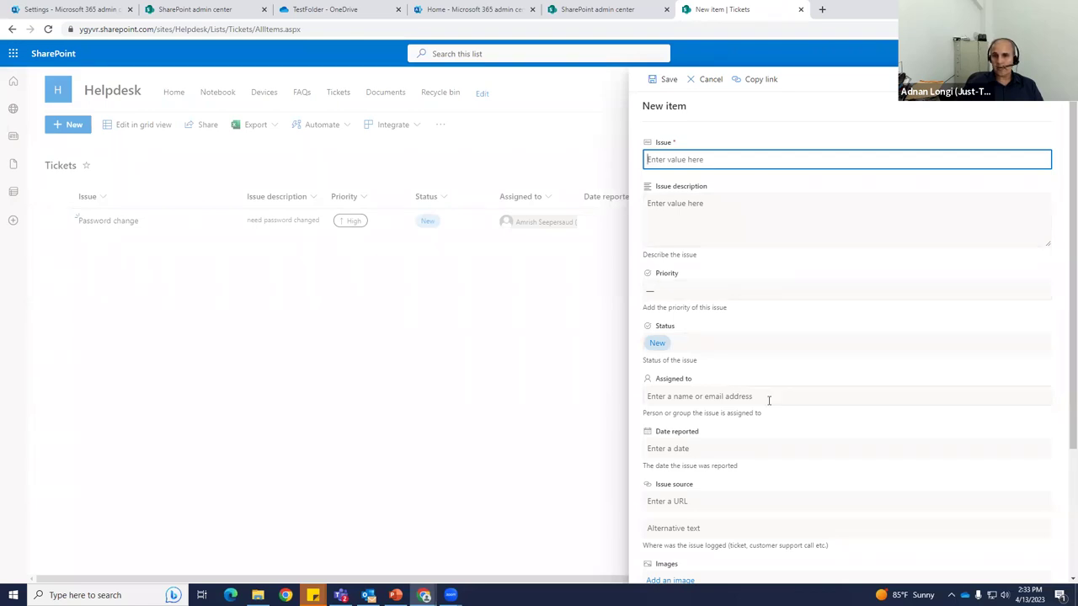
{"action": "scroll", "coordinate": [769, 401], "scroll_direction": "down", "scroll_amount": 3}
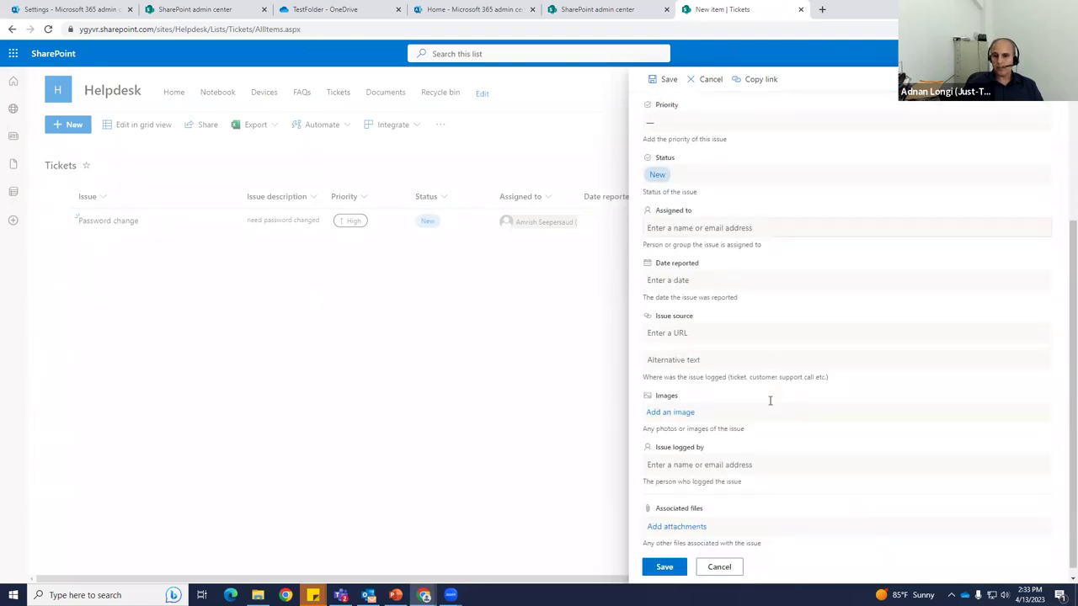
{"action": "scroll", "coordinate": [769, 404], "scroll_direction": "up", "scroll_amount": 1}
{"action": "scroll", "coordinate": [769, 402], "scroll_direction": "down", "scroll_amount": 3}
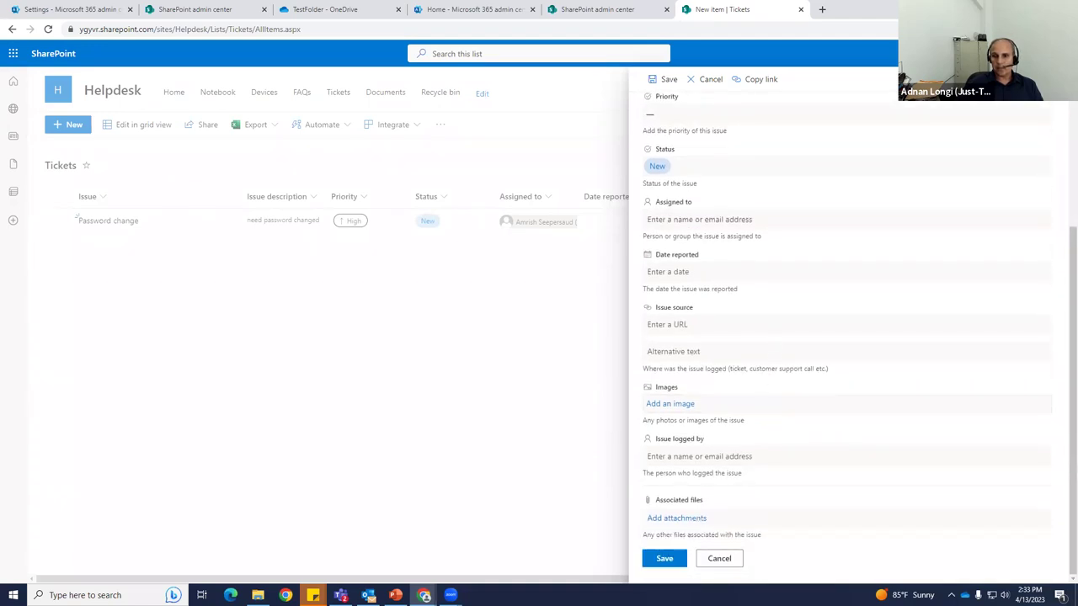
{"action": "left_click", "coordinate": [722, 558]}
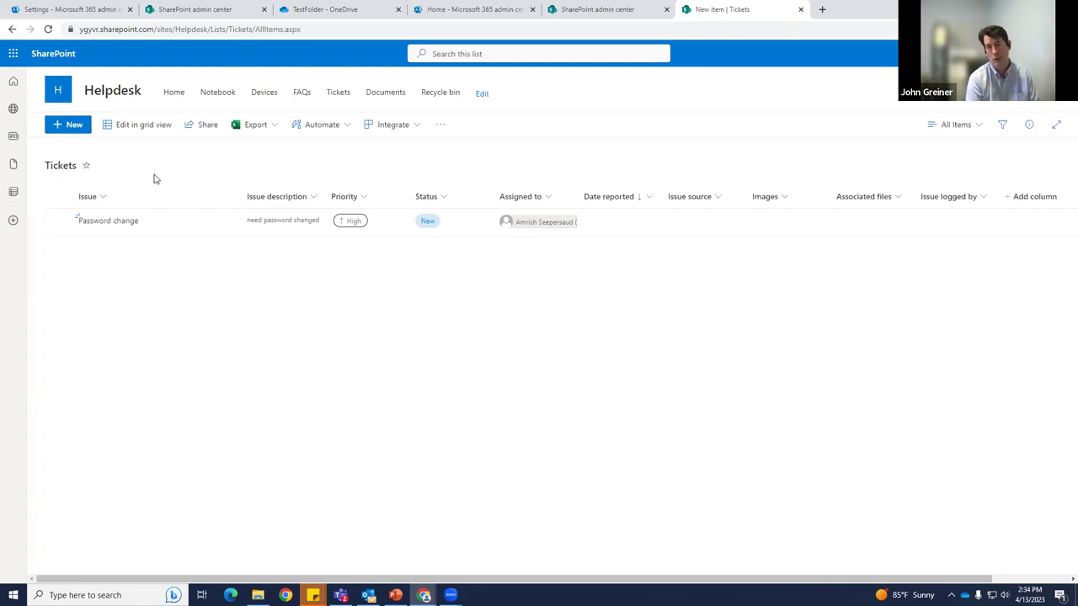
- Review the Tickets list's automation choices and its Power Apps, Power Automate and Power BI integration options, including the flow options
{"action": "left_click", "coordinate": [349, 127]}
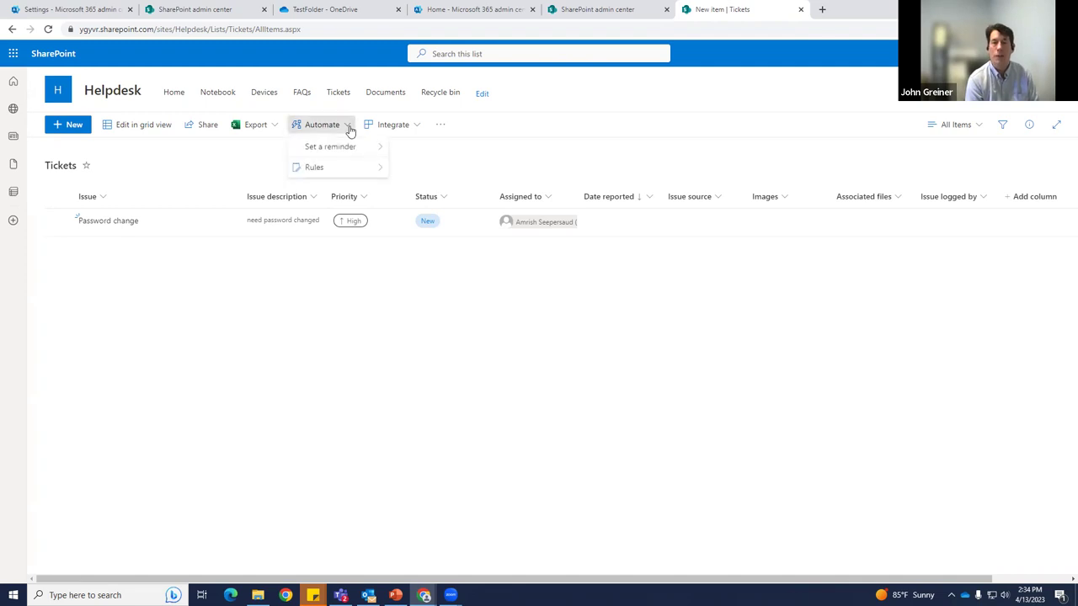
{"action": "left_click", "coordinate": [413, 132]}
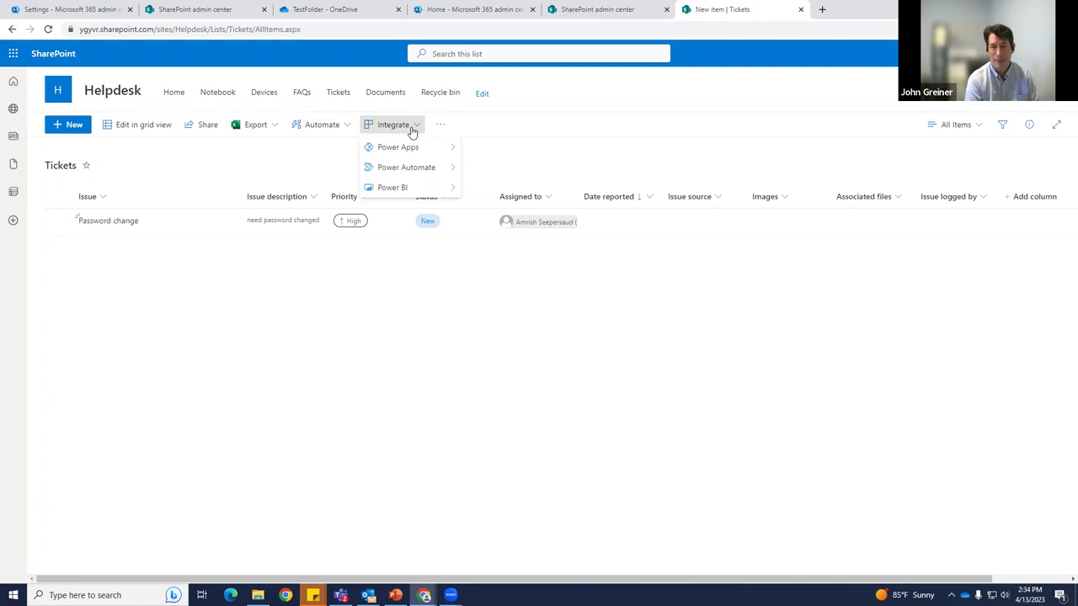
{"action": "mouse_move", "coordinate": [419, 173]}
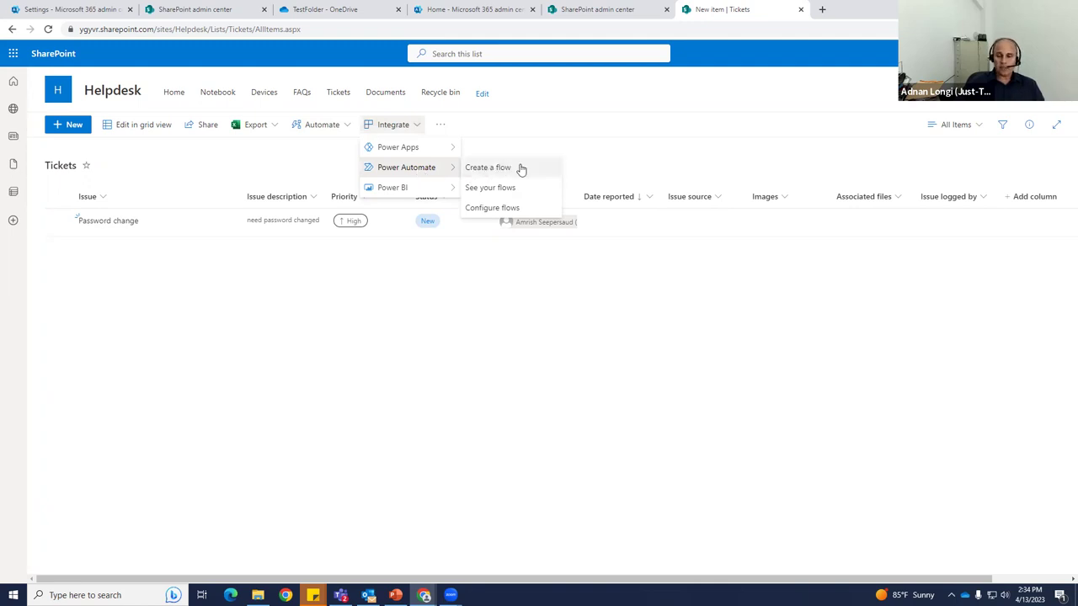
{"action": "left_click", "coordinate": [672, 164]}
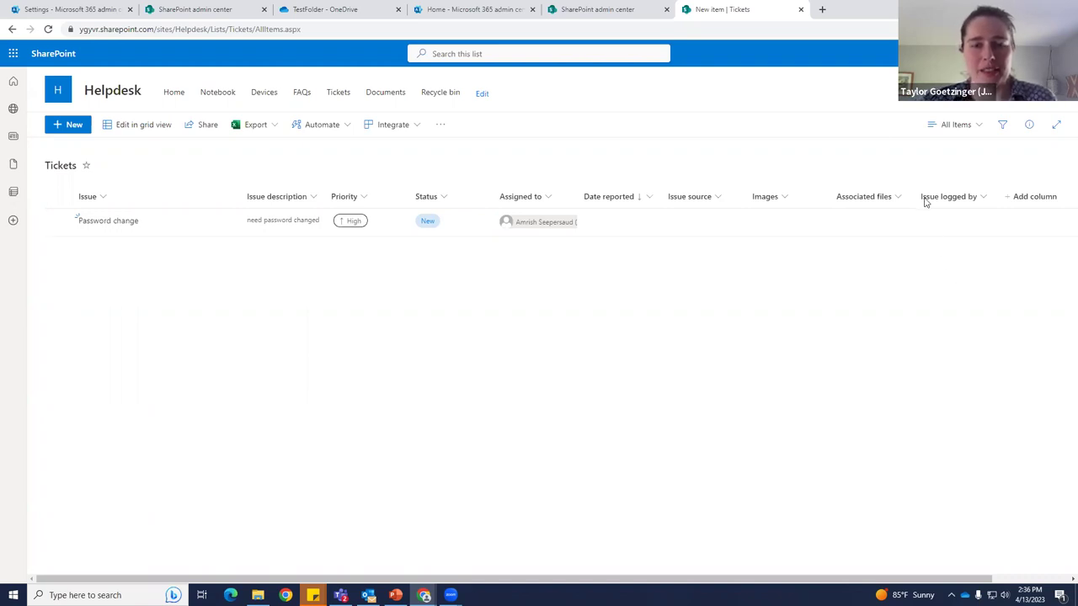
- Switch to the Microsoft 365 admin center, review the SharePoint external sharing options in the org settings, and close them without changes
{"action": "left_click", "coordinate": [74, 11]}
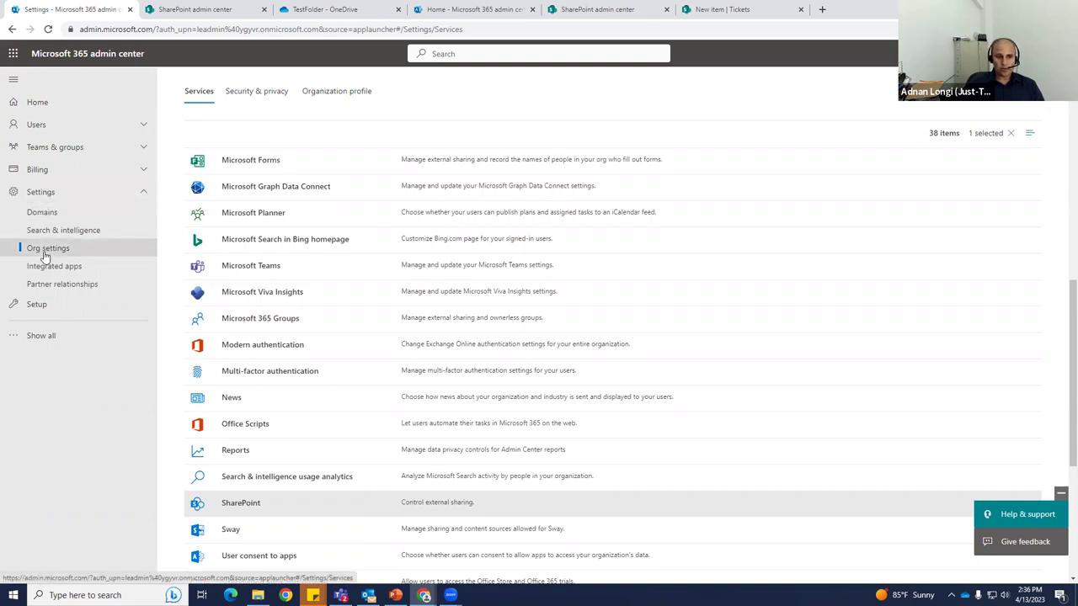
{"action": "left_click", "coordinate": [236, 504]}
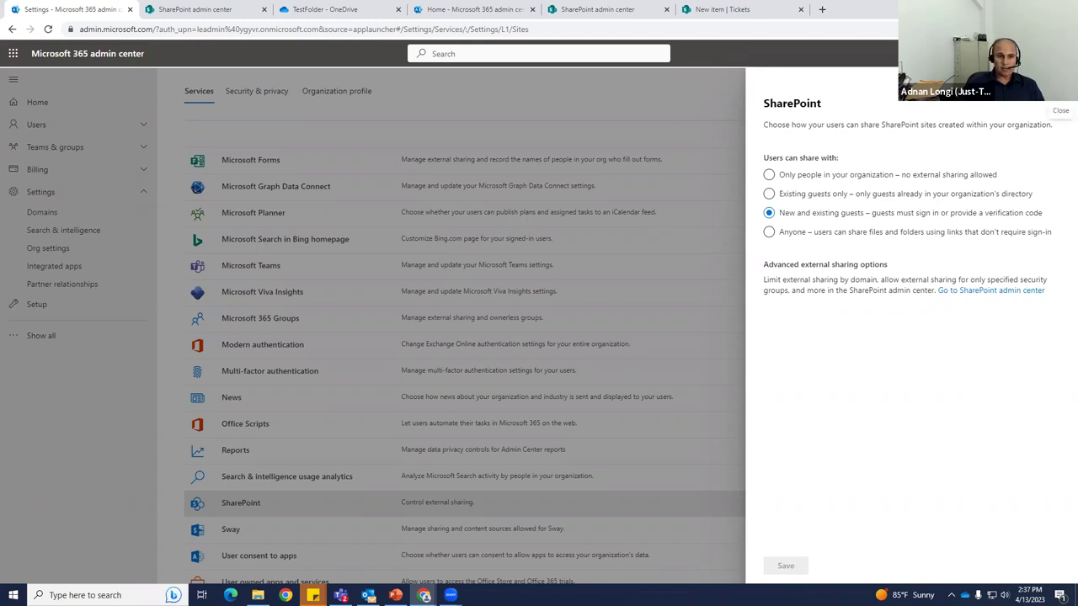
{"action": "left_click", "coordinate": [1060, 94]}
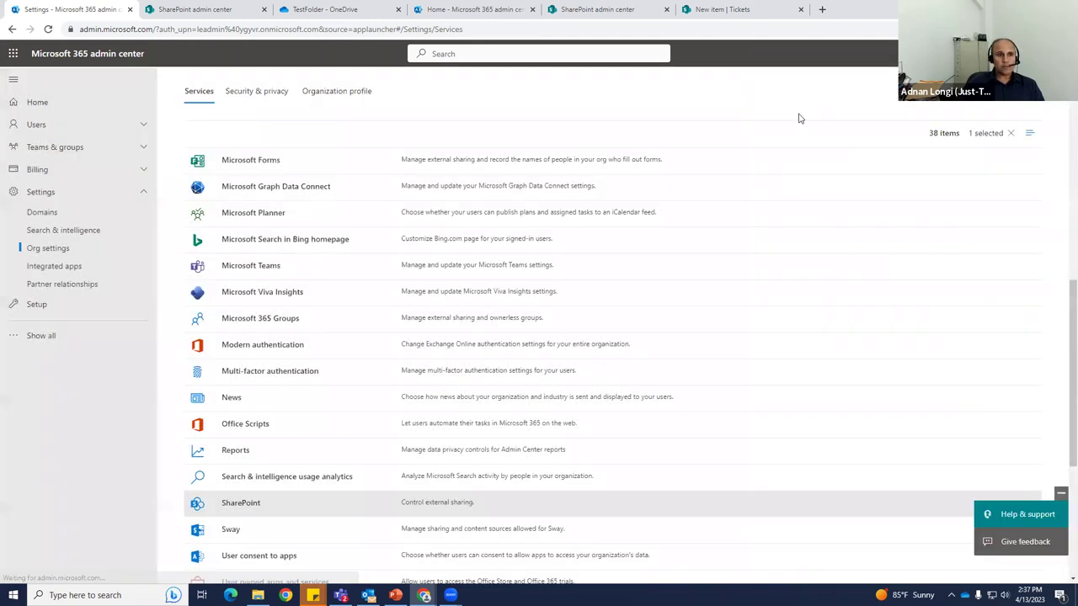
- Switch to the SharePoint admin center and open the sharing settings of Testsite from the active sites
{"action": "left_click", "coordinate": [193, 9]}
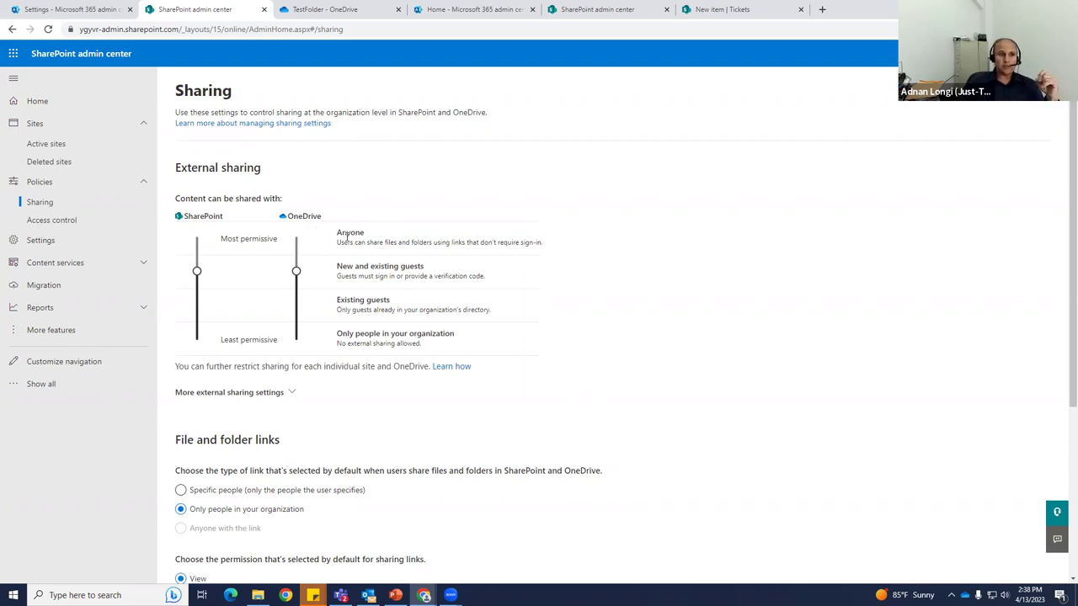
{"action": "left_click", "coordinate": [46, 144]}
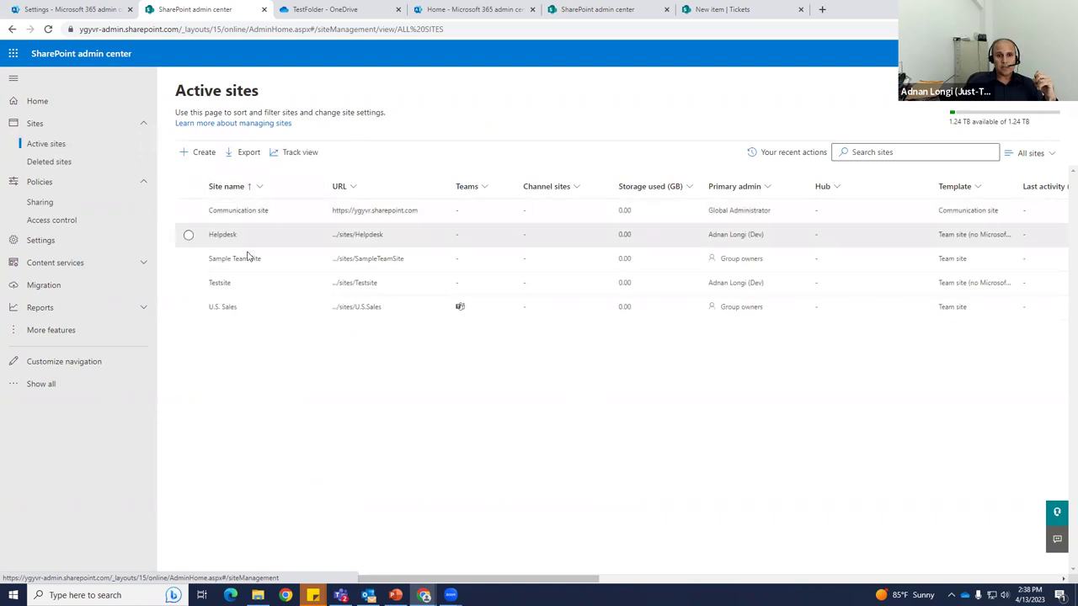
{"action": "left_click", "coordinate": [188, 283]}
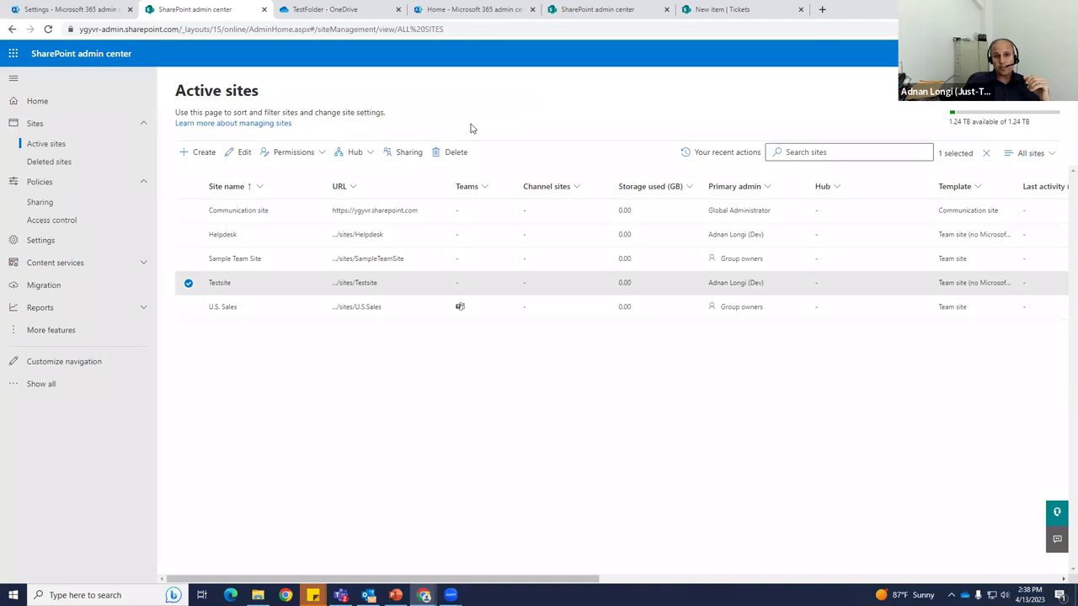
{"action": "left_click", "coordinate": [405, 153]}
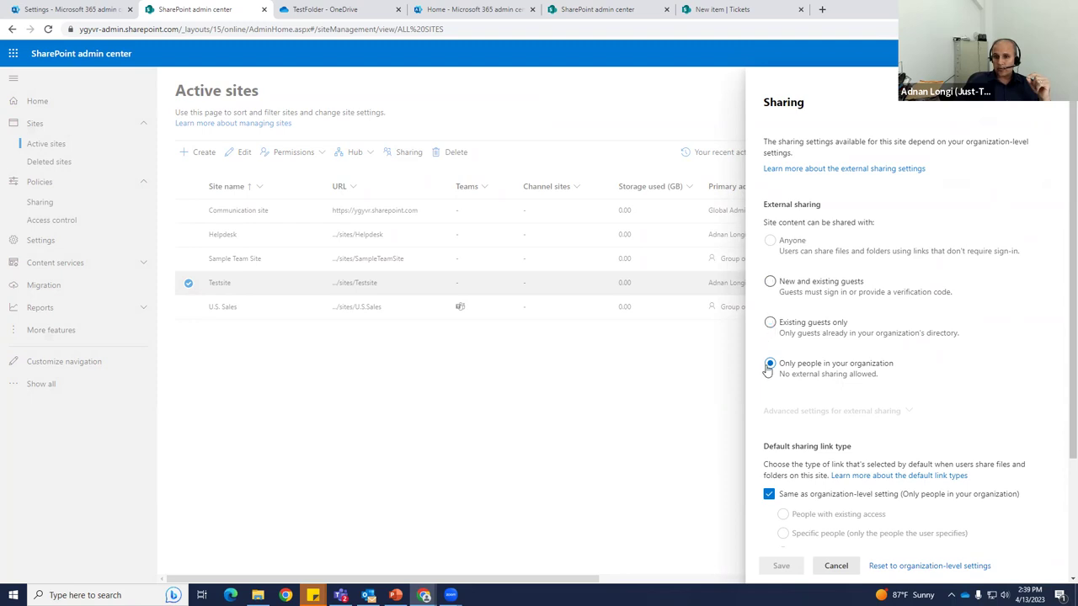
- Try allowing new and existing guests on Testsite and stop following the organization-level expiration of guest access
{"action": "left_click", "coordinate": [769, 282]}
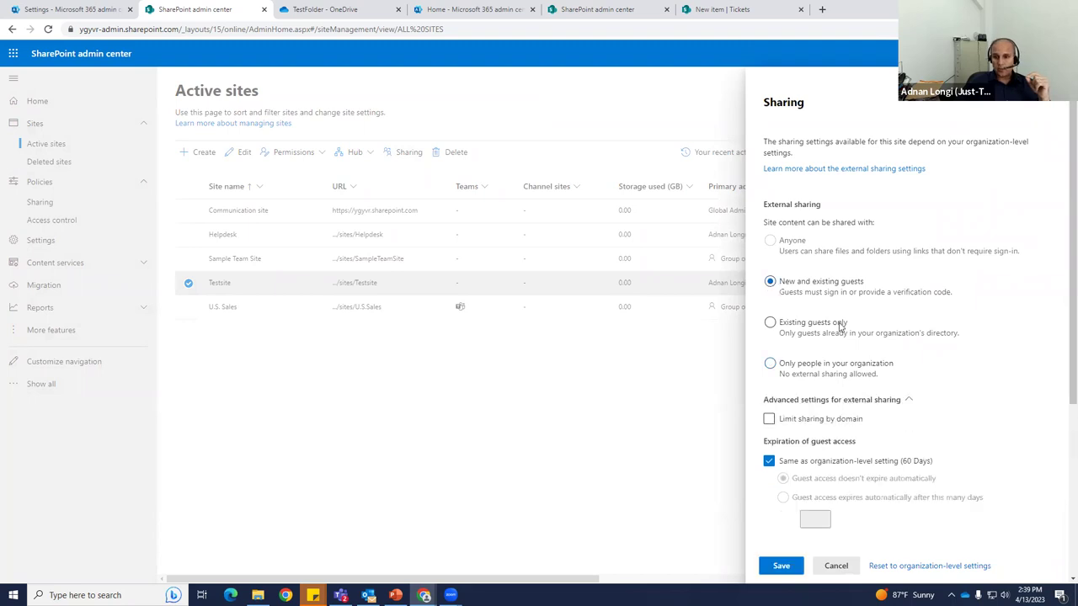
{"action": "scroll", "coordinate": [839, 326], "scroll_direction": "down", "scroll_amount": 1}
{"action": "scroll", "coordinate": [839, 326], "scroll_direction": "down", "scroll_amount": 1}
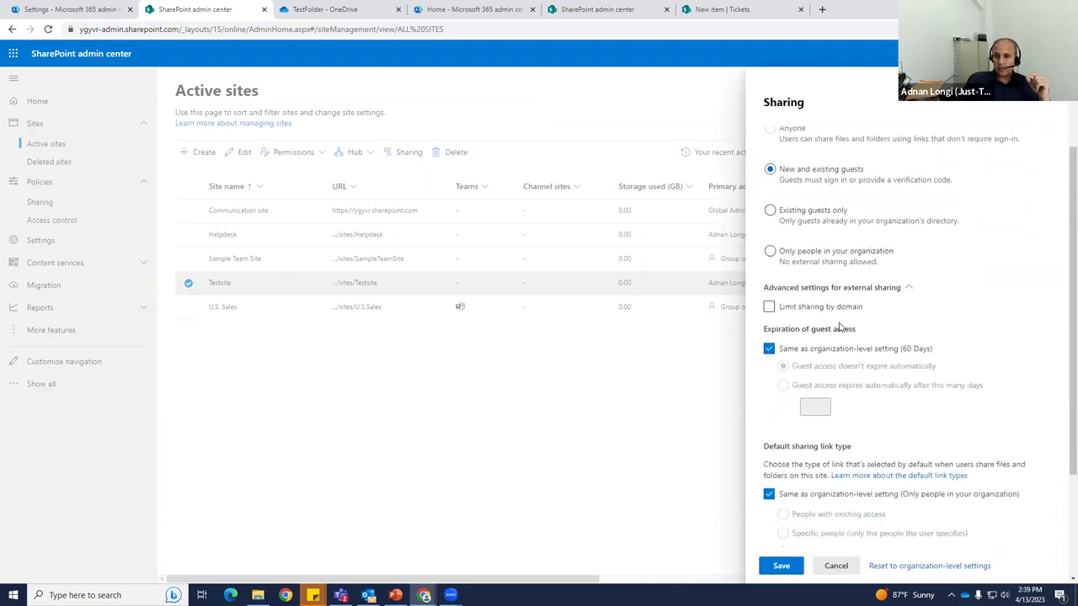
{"action": "scroll", "coordinate": [839, 327], "scroll_direction": "down", "scroll_amount": 1}
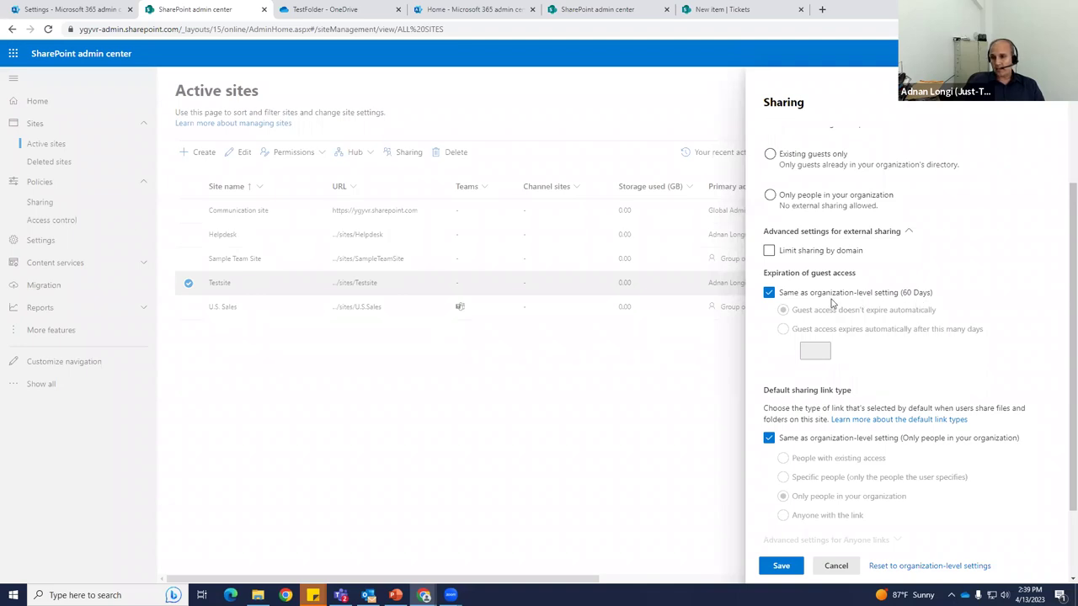
{"action": "left_click", "coordinate": [769, 294]}
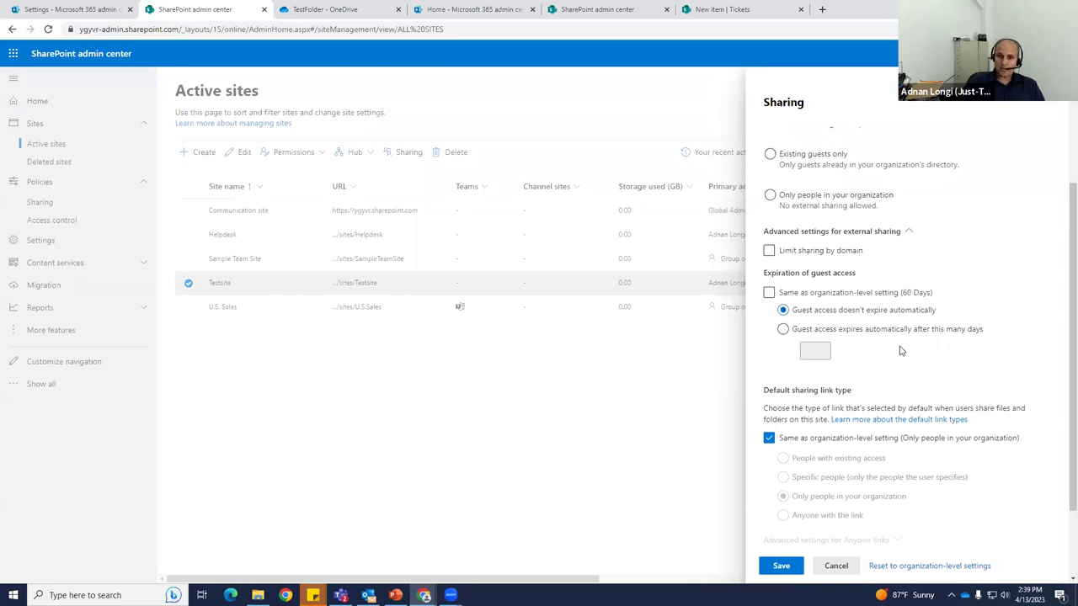
{"action": "scroll", "coordinate": [900, 350], "scroll_direction": "down", "scroll_amount": 1}
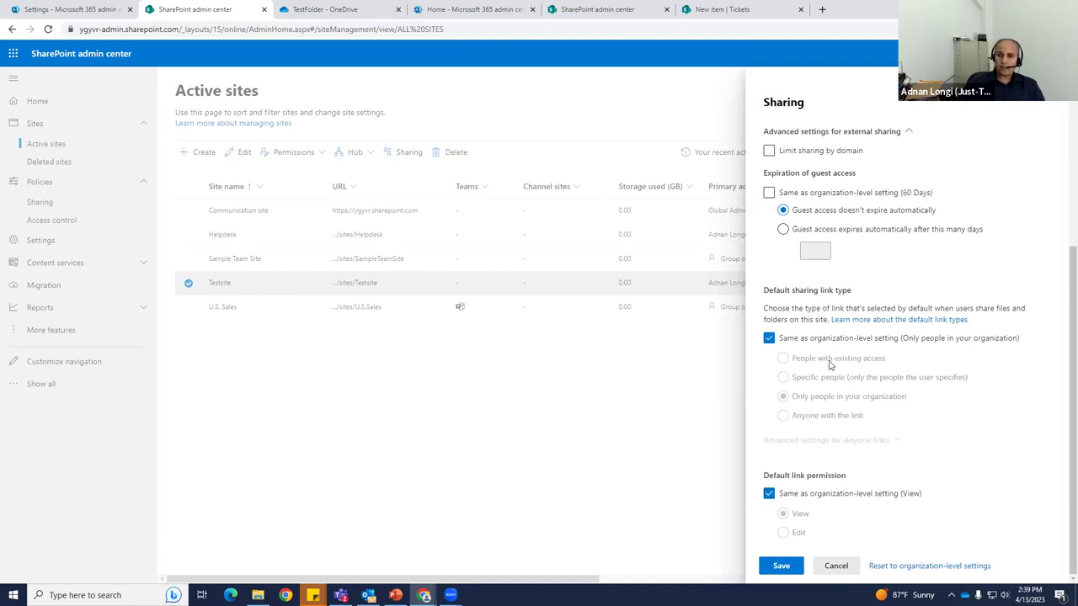
- Try People with existing access as Testsite's default sharing link type, cancel the sharing changes and deselect the site
{"action": "left_click", "coordinate": [768, 339]}
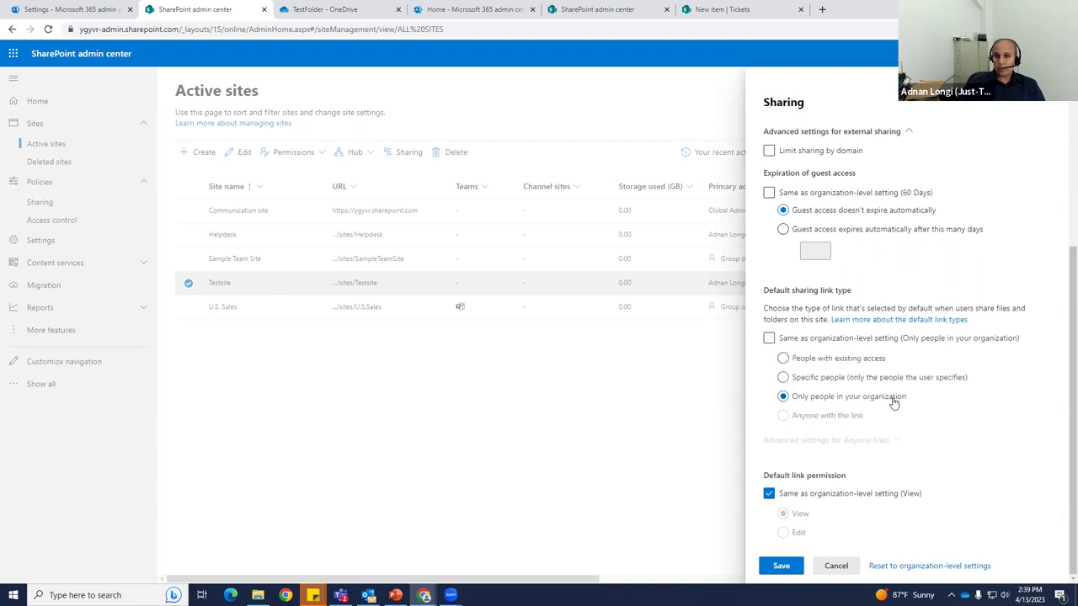
{"action": "left_click", "coordinate": [783, 359]}
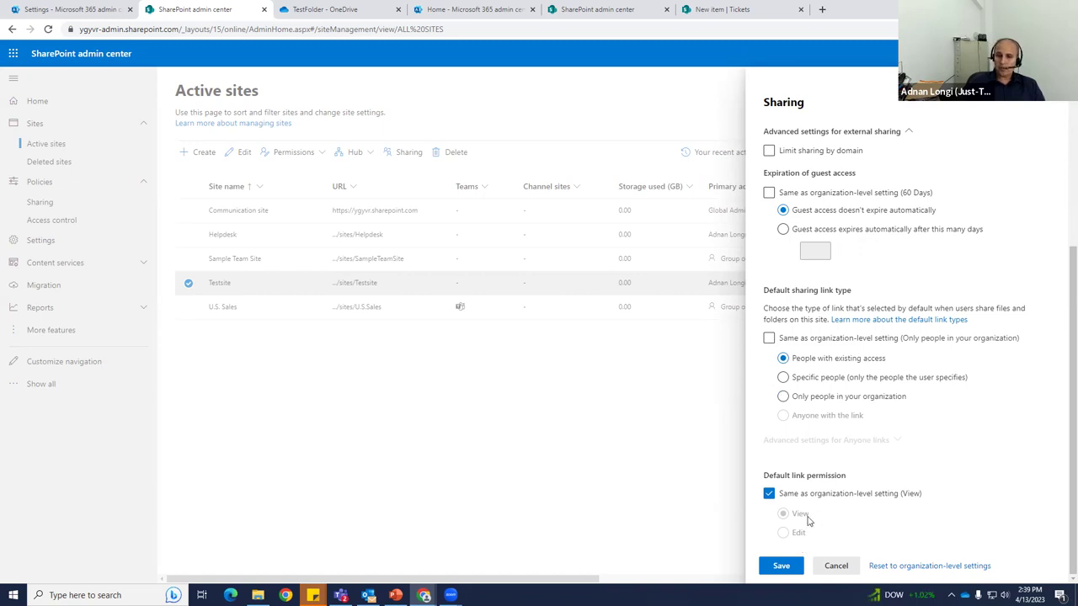
{"action": "left_click", "coordinate": [835, 567]}
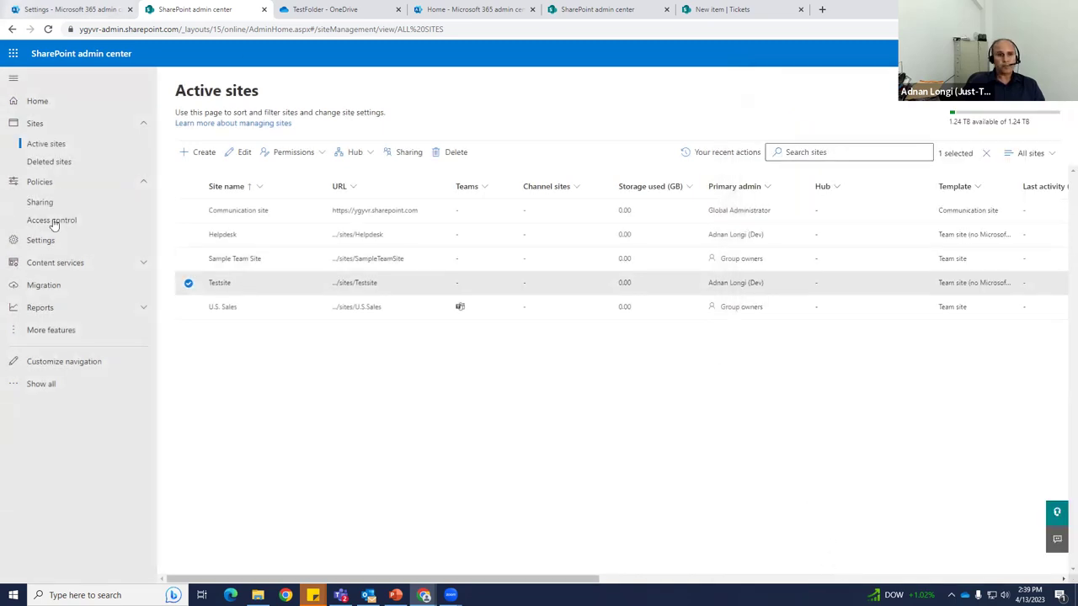
{"action": "left_click", "coordinate": [188, 283]}
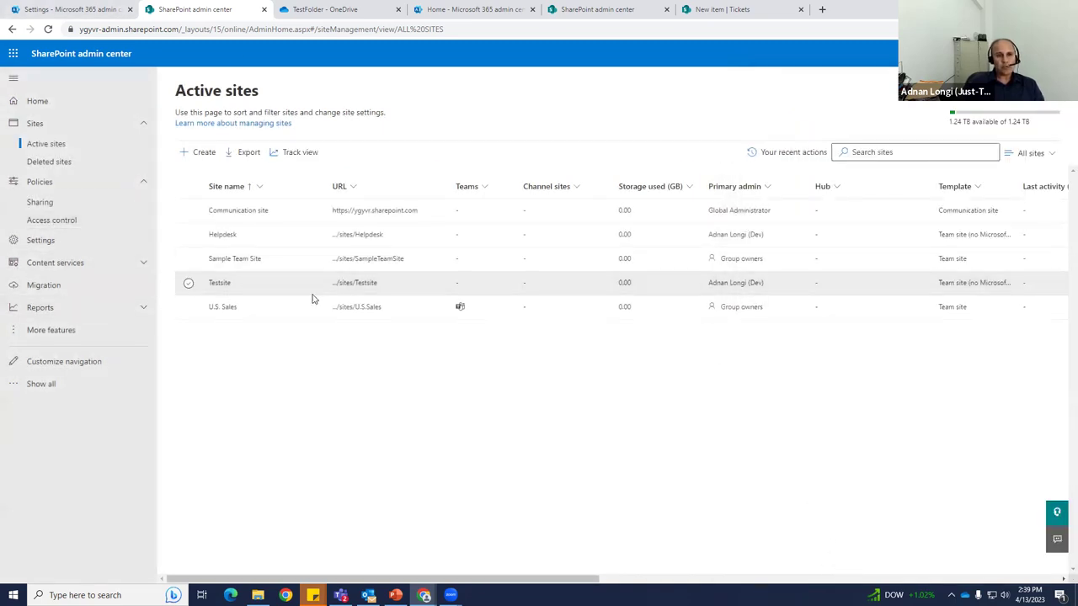
- Open Testsite and review its site permissions, including how members can share and access requests, without changing anything
{"action": "left_click", "coordinate": [363, 285]}
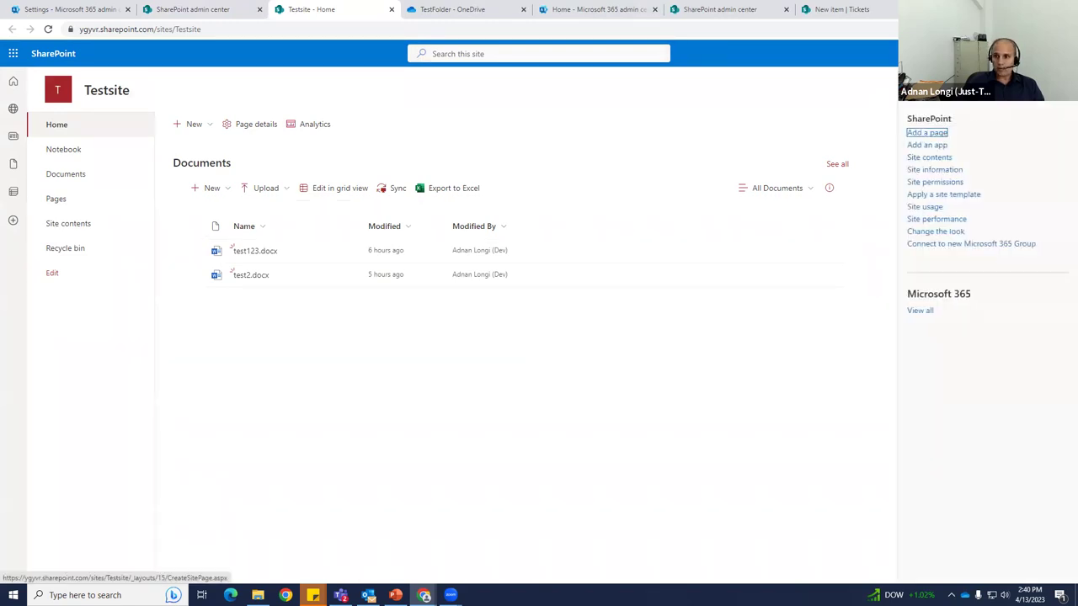
{"action": "left_click", "coordinate": [944, 181]}
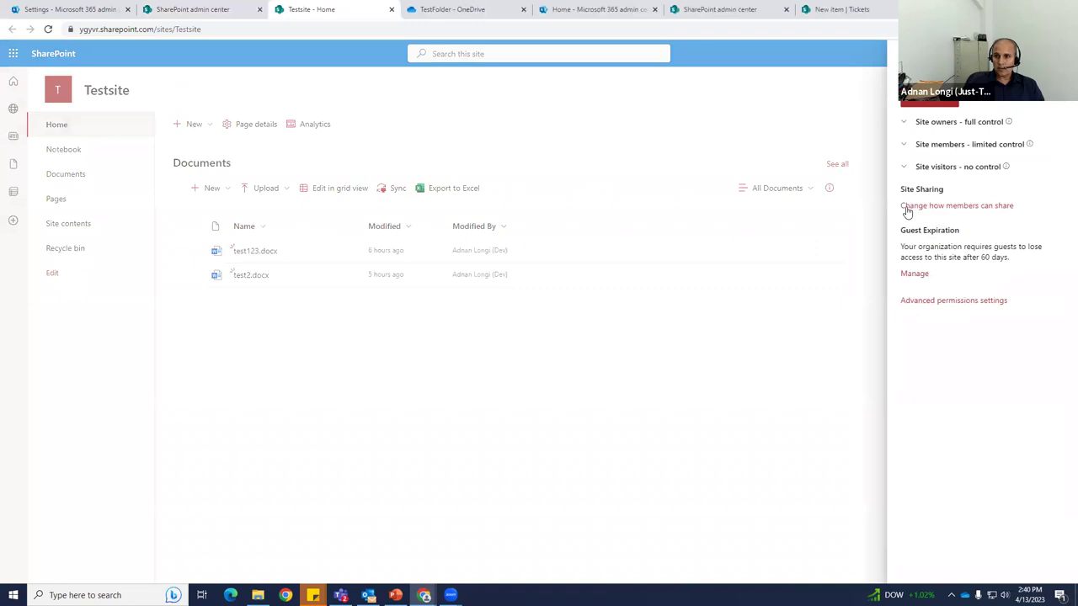
{"action": "left_click", "coordinate": [959, 206]}
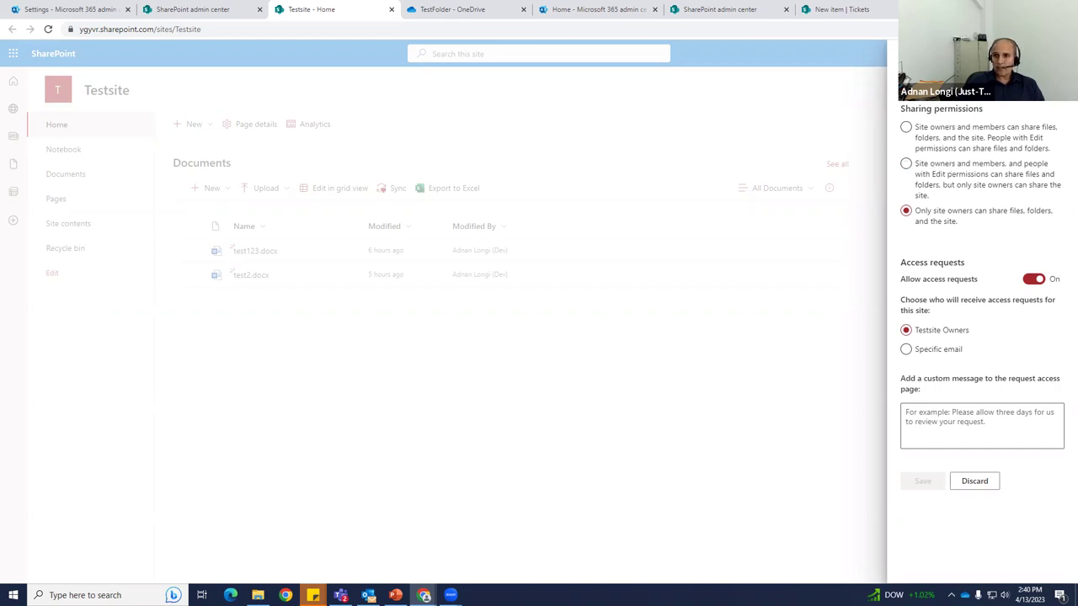
{"action": "left_click", "coordinate": [628, 167]}
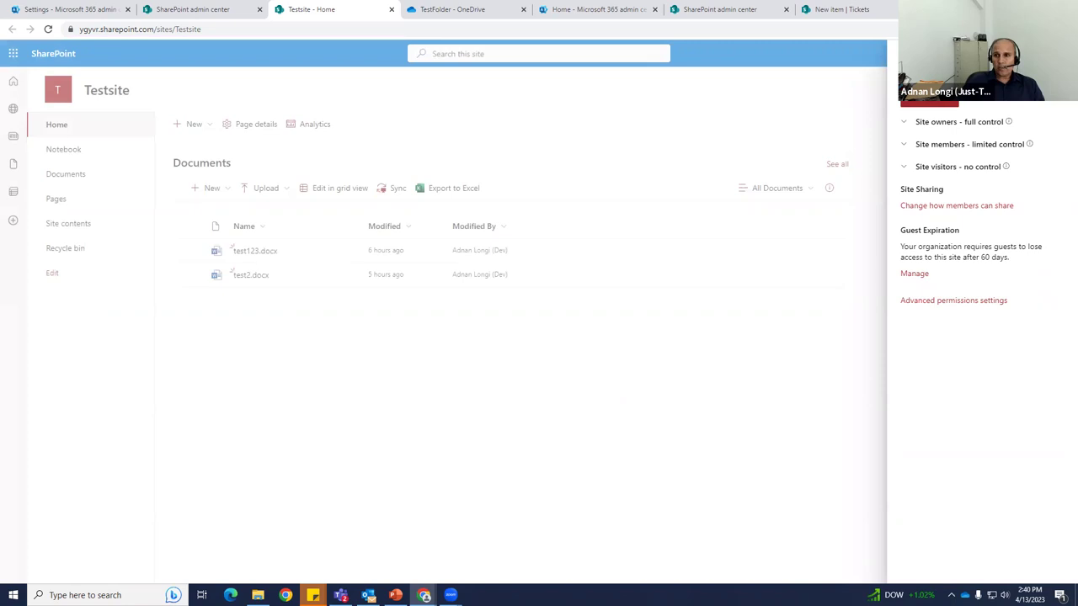
{"action": "left_click", "coordinate": [404, 264]}
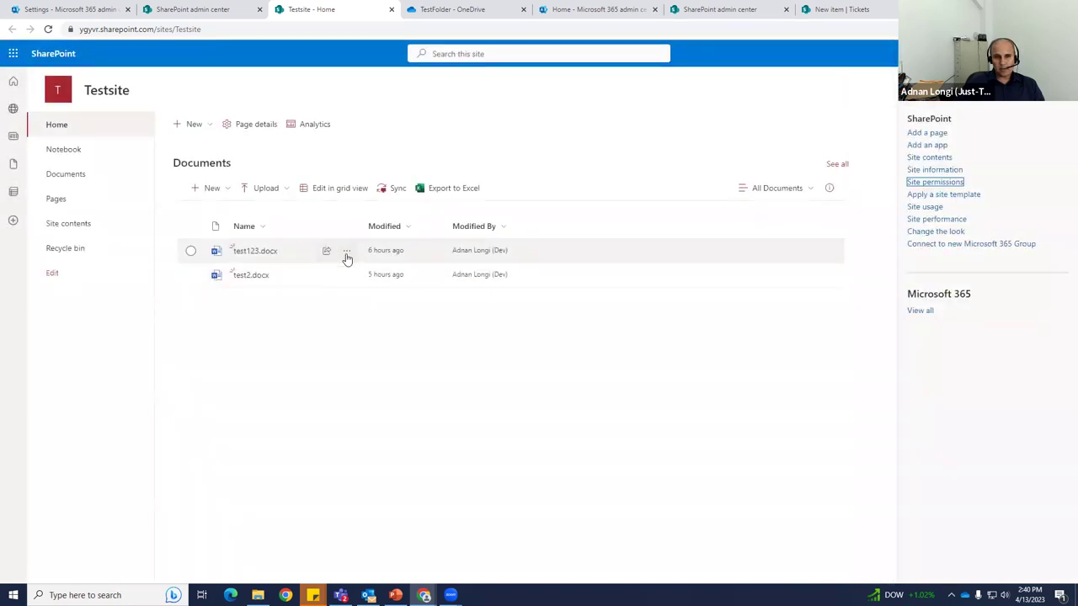
- Try the People with existing access and People you choose link options when sharing test123.docx, and close sharing without sending
{"action": "left_click", "coordinate": [344, 253]}
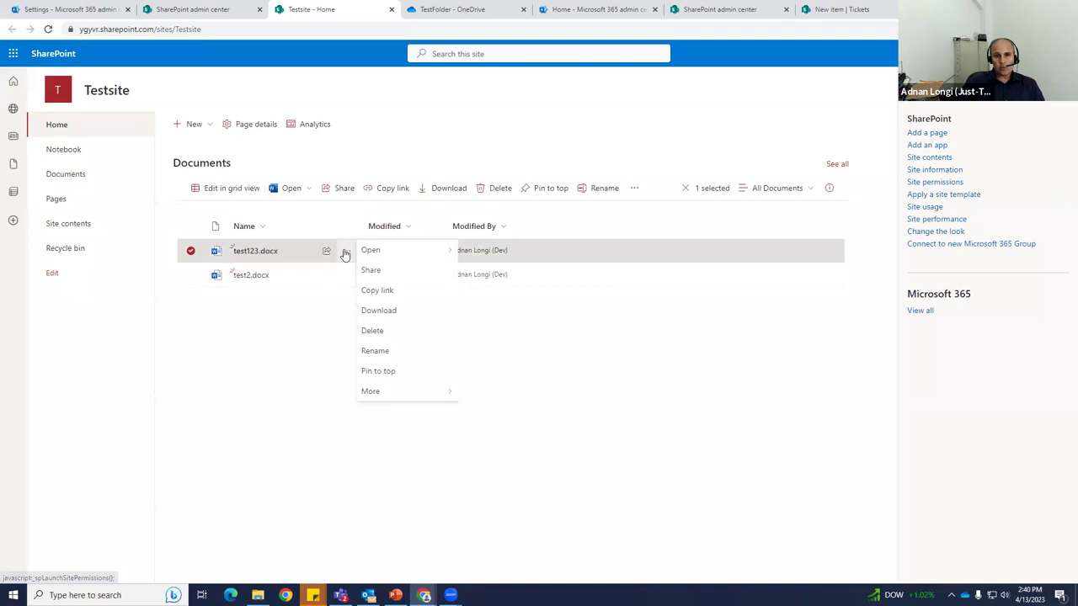
{"action": "left_click", "coordinate": [387, 271]}
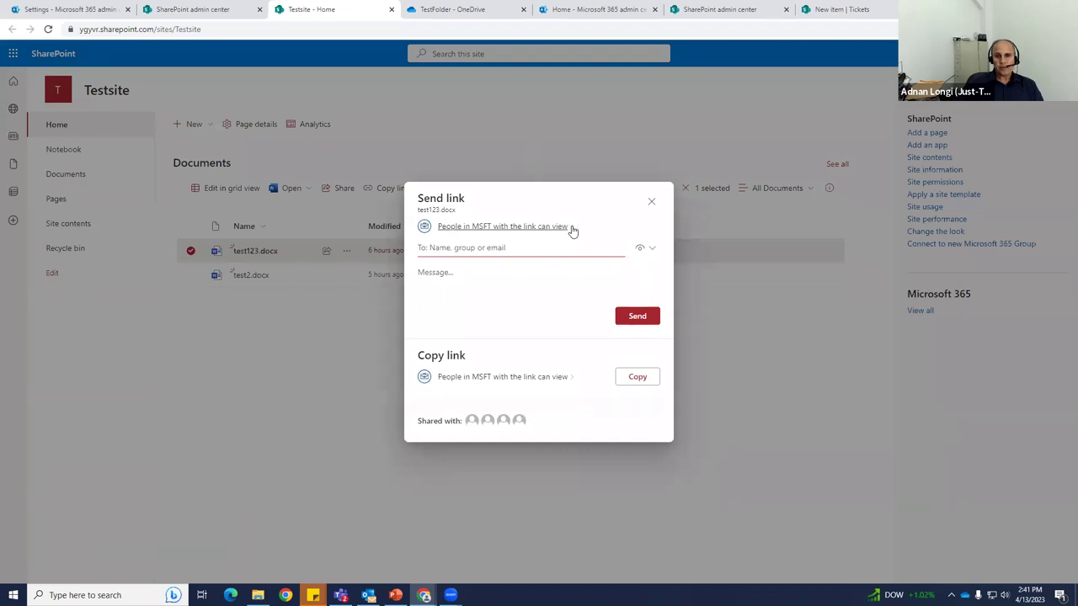
{"action": "left_click", "coordinate": [571, 229]}
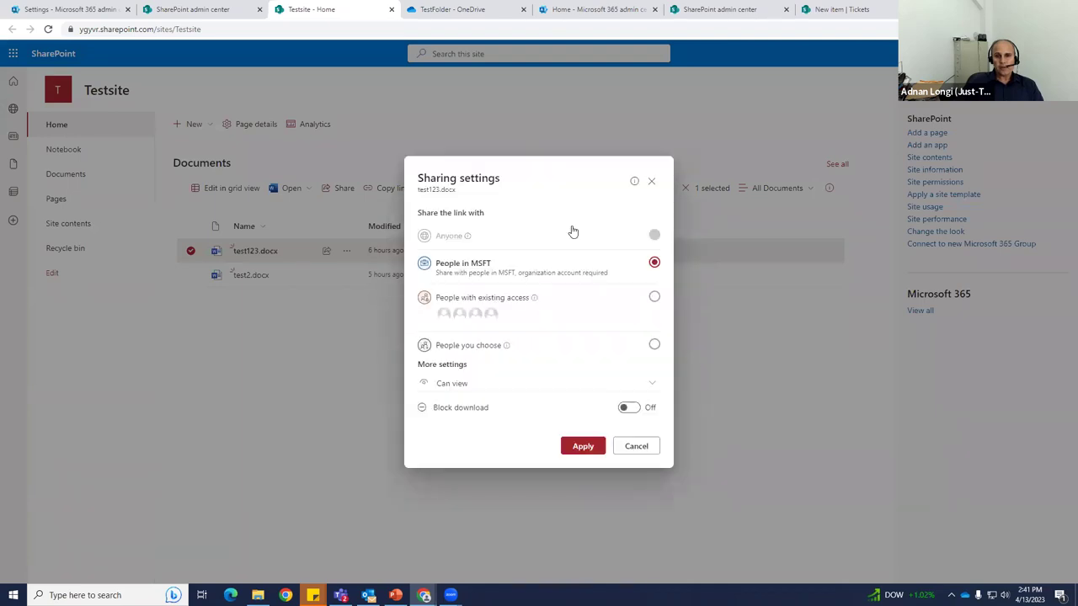
{"action": "left_click", "coordinate": [654, 298]}
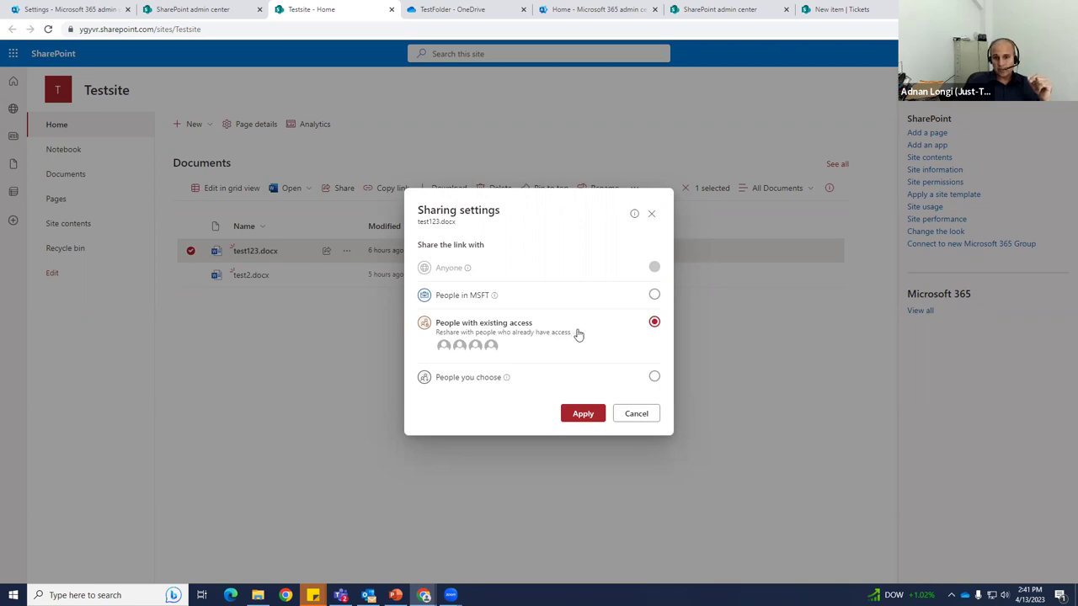
{"action": "left_click", "coordinate": [655, 378]}
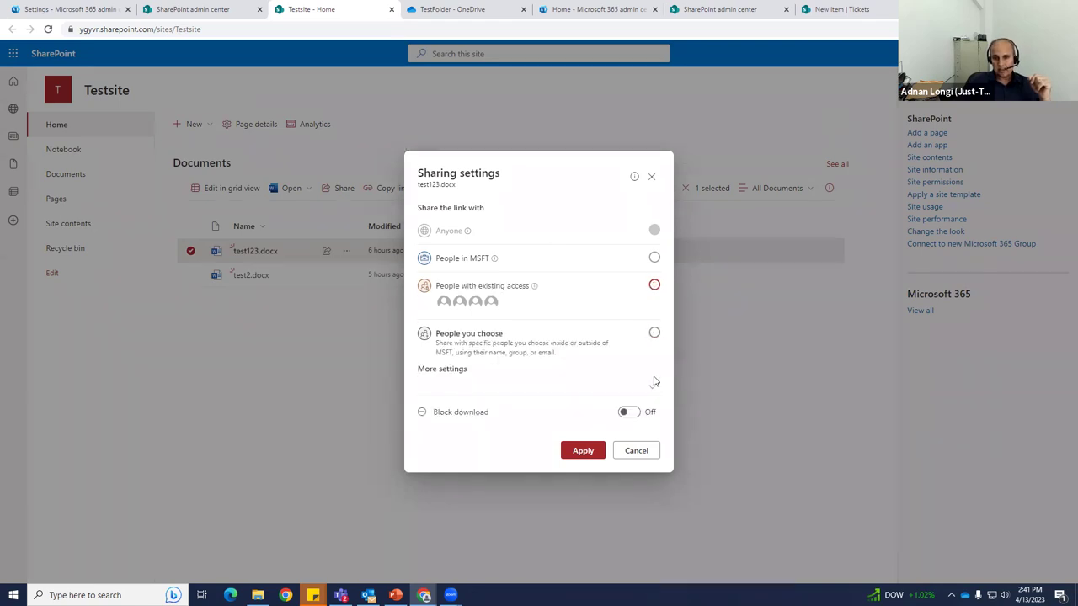
{"action": "left_click", "coordinate": [645, 451]}
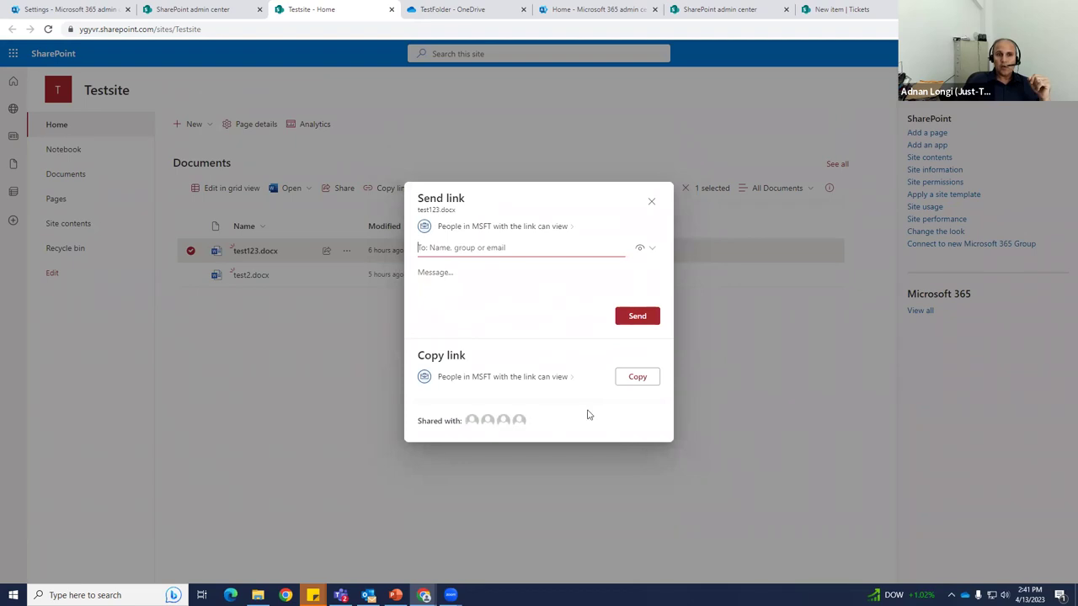
{"action": "left_click", "coordinate": [652, 198]}
- Check the actions available for test123.docx on the home page and open Testsite's Documents library
{"action": "left_click", "coordinate": [349, 251]}
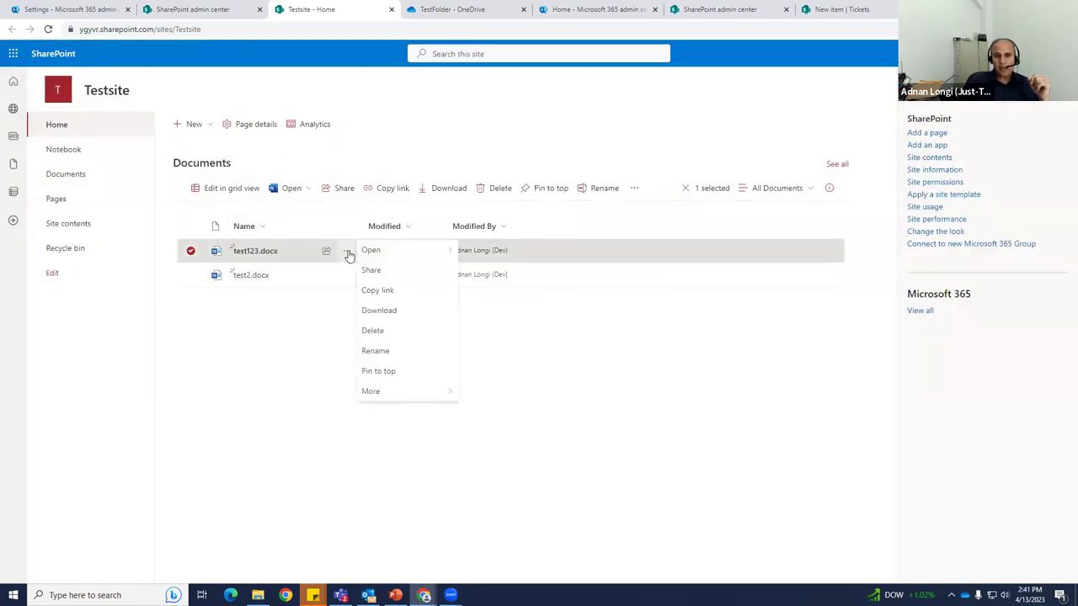
{"action": "left_click", "coordinate": [300, 366]}
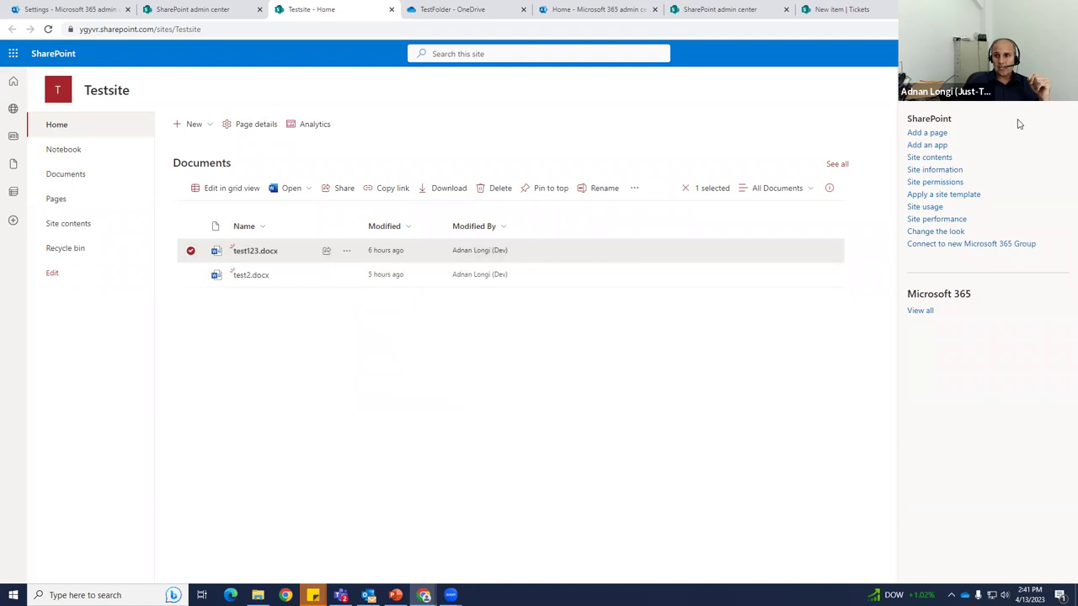
{"action": "left_click", "coordinate": [347, 251]}
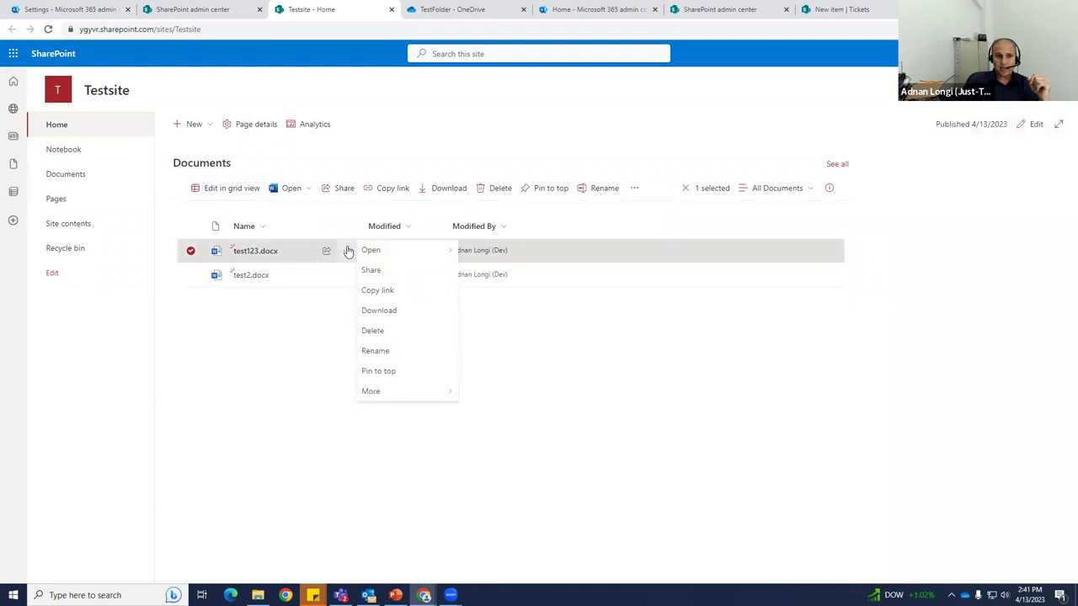
{"action": "left_click", "coordinate": [219, 294]}
{"action": "left_click", "coordinate": [68, 176]}
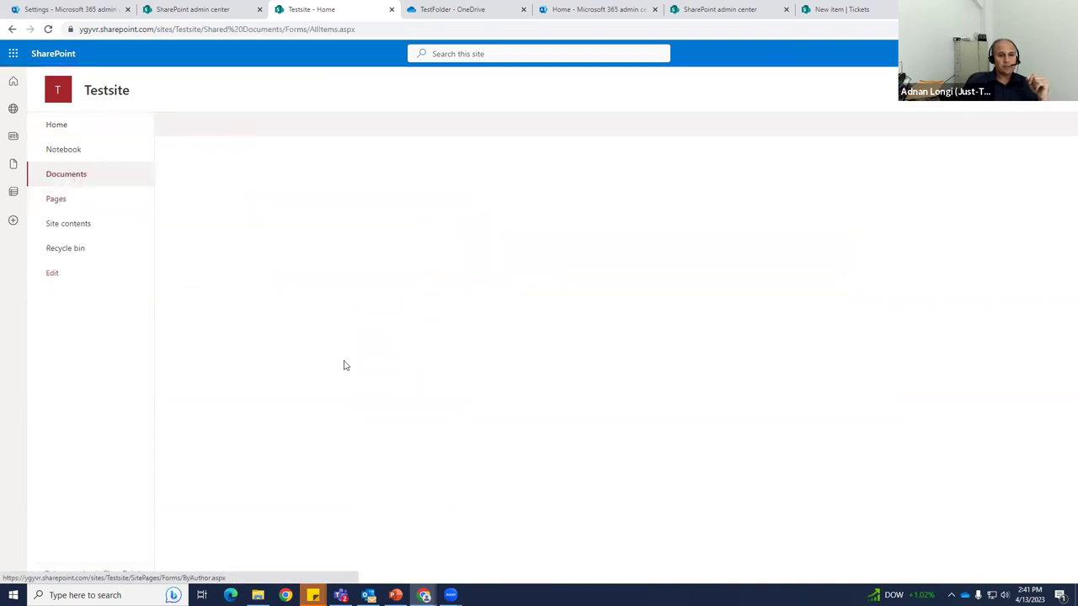
- Stop permission inheritance for test123.docx in its advanced access settings, giving it unique permissions, and close the permissions page and access dialog
{"action": "left_click", "coordinate": [375, 220]}
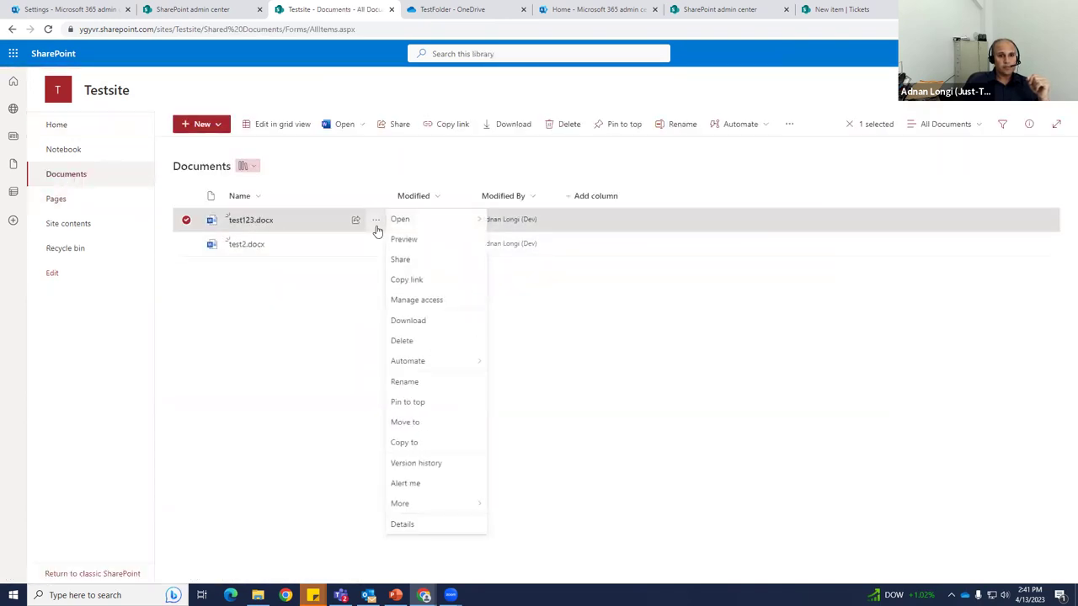
{"action": "left_click", "coordinate": [412, 302]}
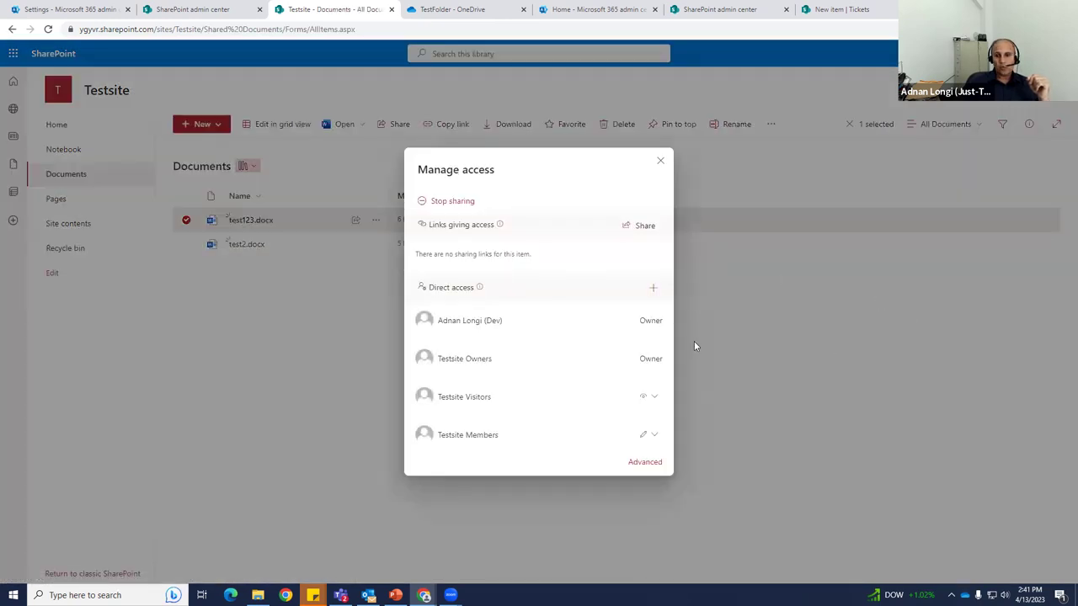
{"action": "left_click", "coordinate": [645, 463]}
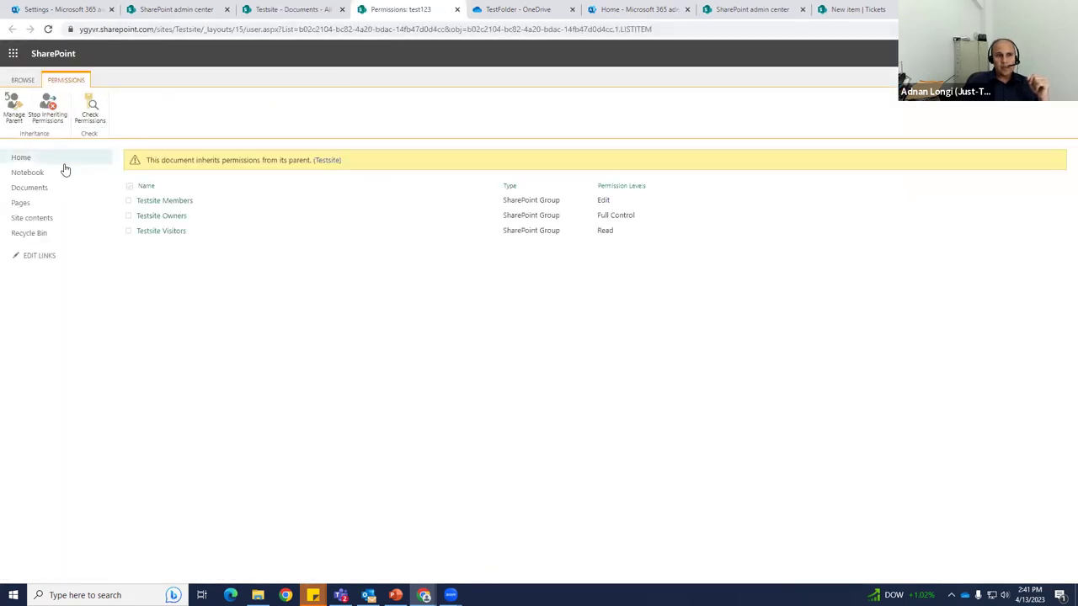
{"action": "left_click", "coordinate": [50, 111]}
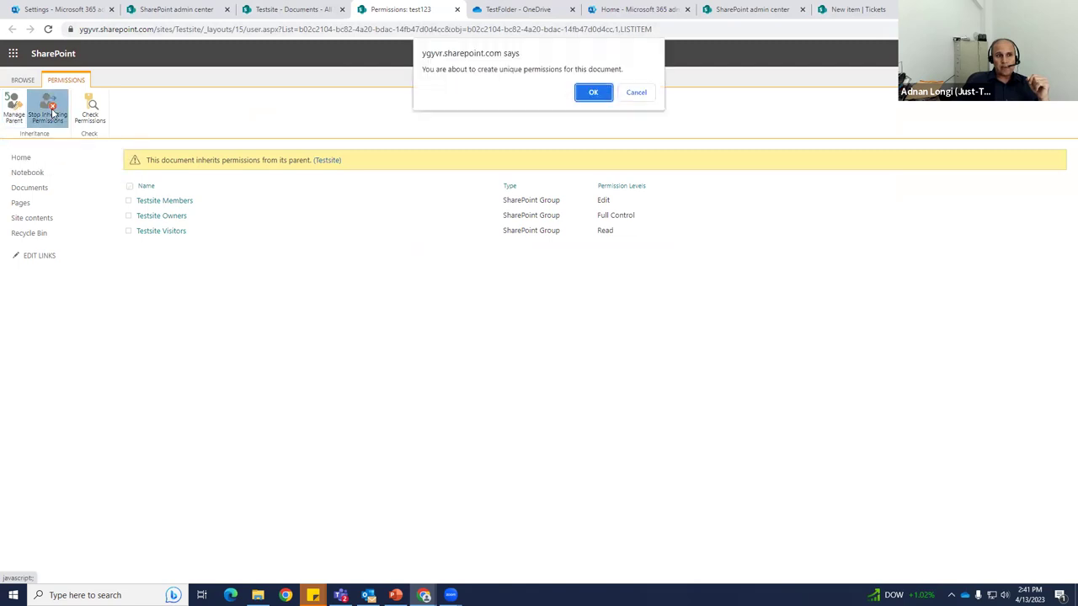
{"action": "left_click", "coordinate": [592, 92]}
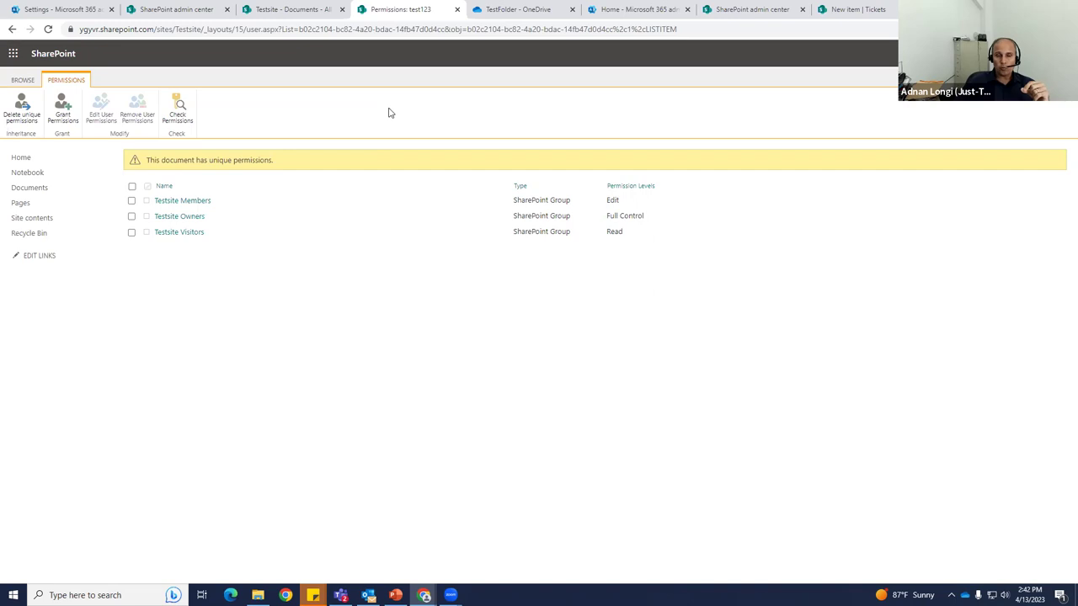
{"action": "left_click", "coordinate": [457, 12]}
{"action": "left_click", "coordinate": [660, 163]}
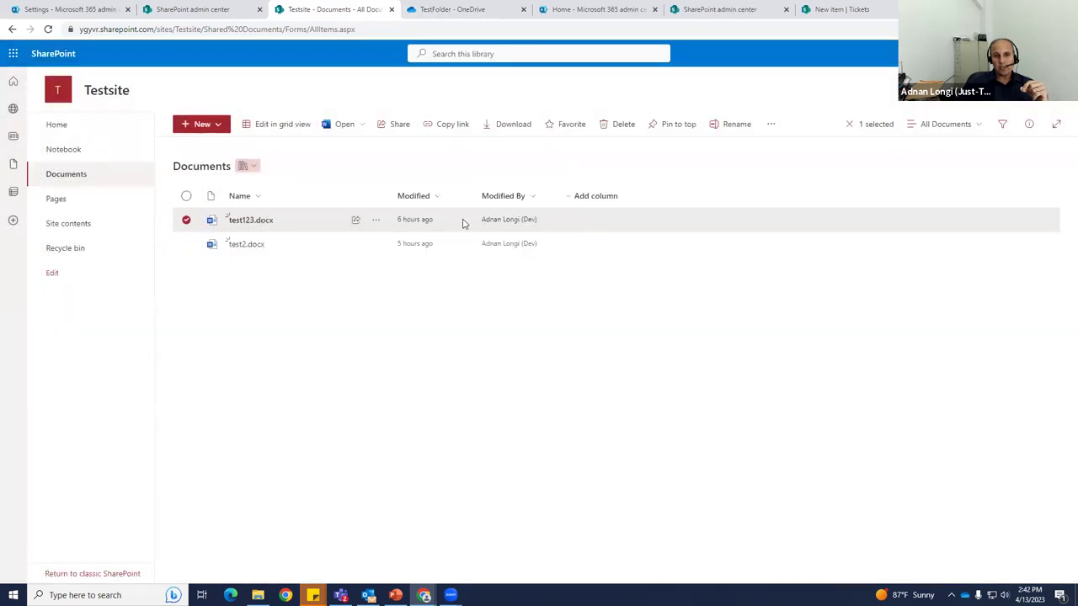
{"action": "left_click", "coordinate": [377, 219]}
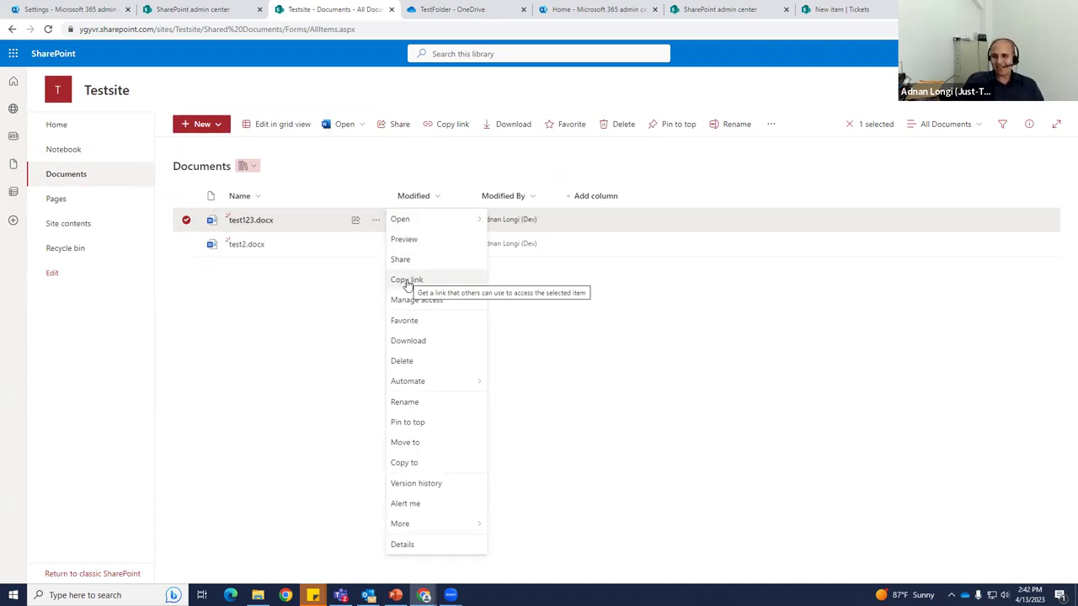
{"action": "left_click", "coordinate": [578, 165]}
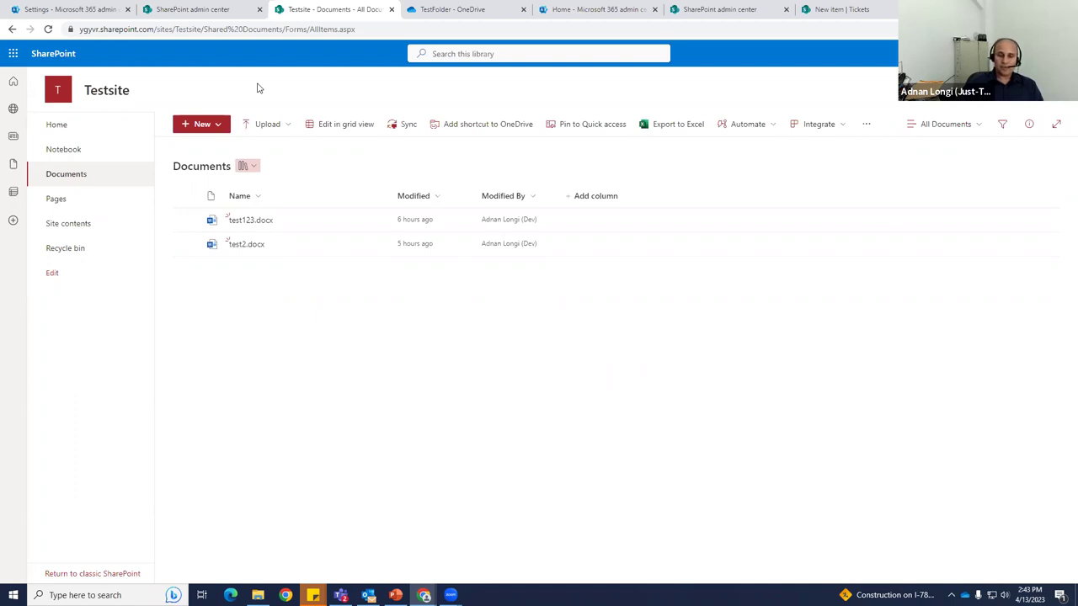
- Search Testsite from its home page for "test", check the Files and Sites results, and leave the search
{"action": "left_click", "coordinate": [56, 128]}
{"action": "left_click", "coordinate": [462, 53]}
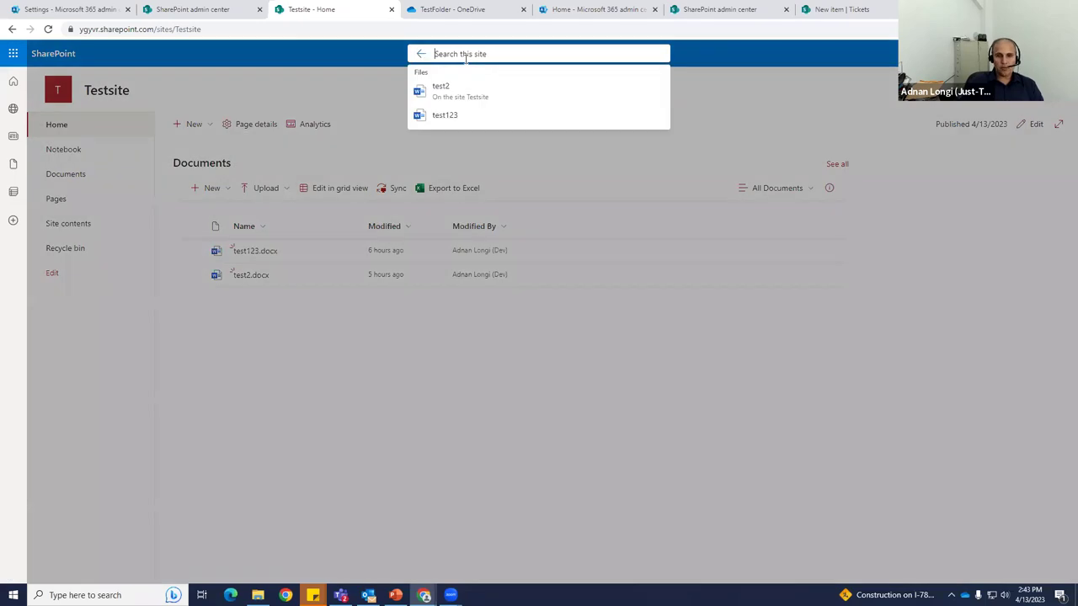
{"action": "type", "text": "test"}
{"action": "key", "text": "Return"}
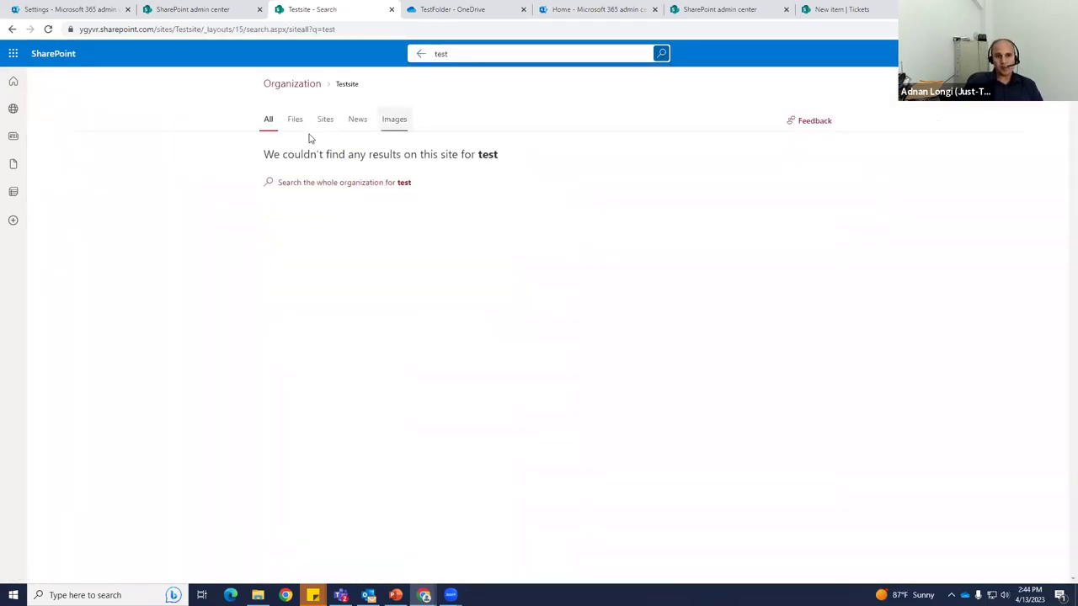
{"action": "left_click", "coordinate": [294, 121]}
{"action": "left_click", "coordinate": [324, 120]}
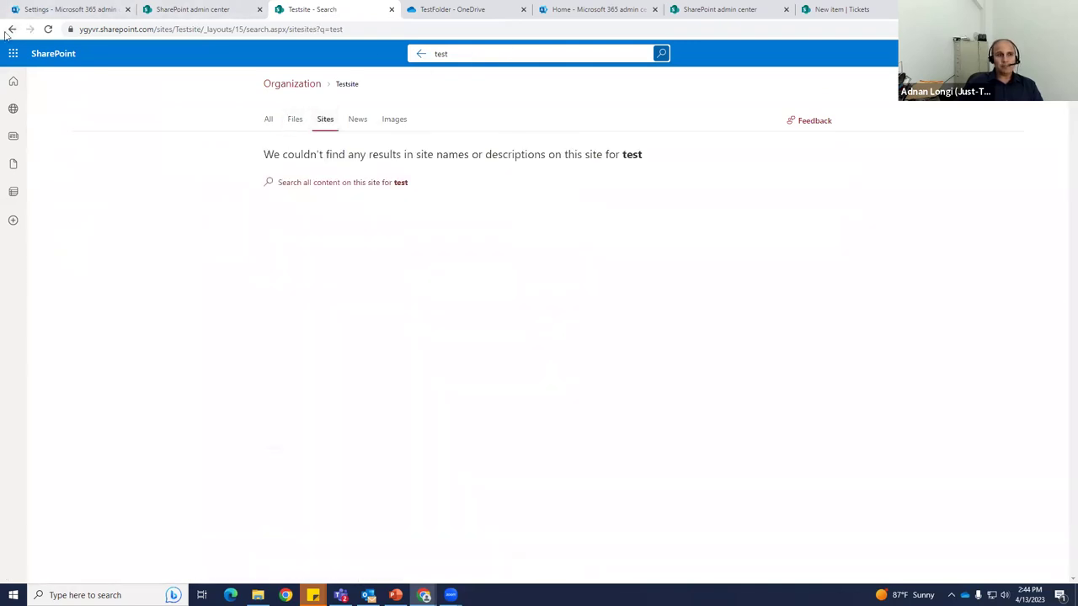
{"action": "left_click", "coordinate": [421, 53]}
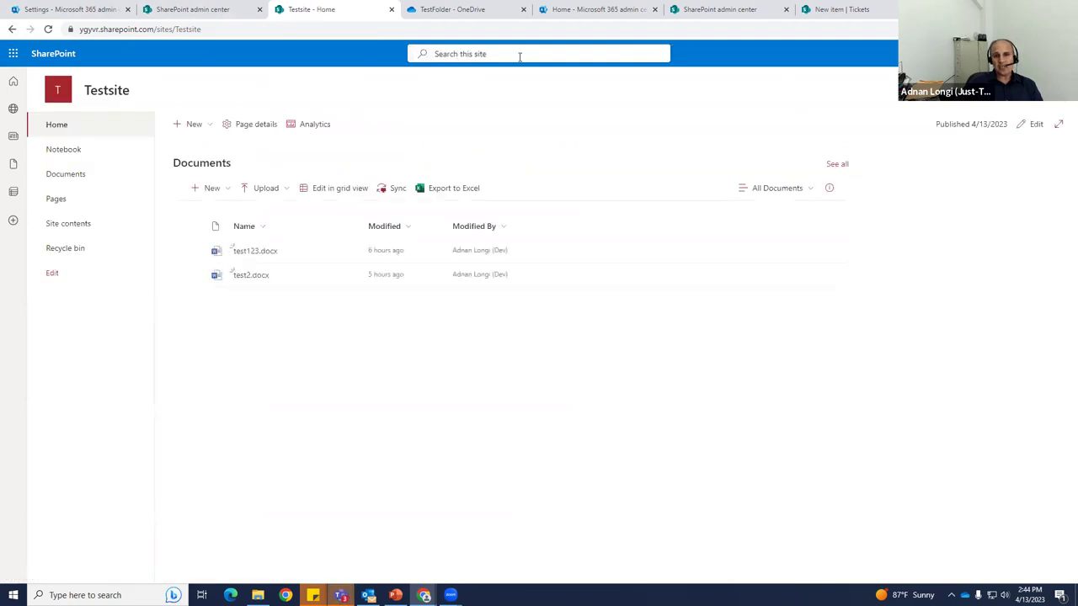
- Search Testsite's Documents library with filename:te* AND an author: filter using the first letters of the author's name plus a wildcard
{"action": "left_click", "coordinate": [66, 173]}
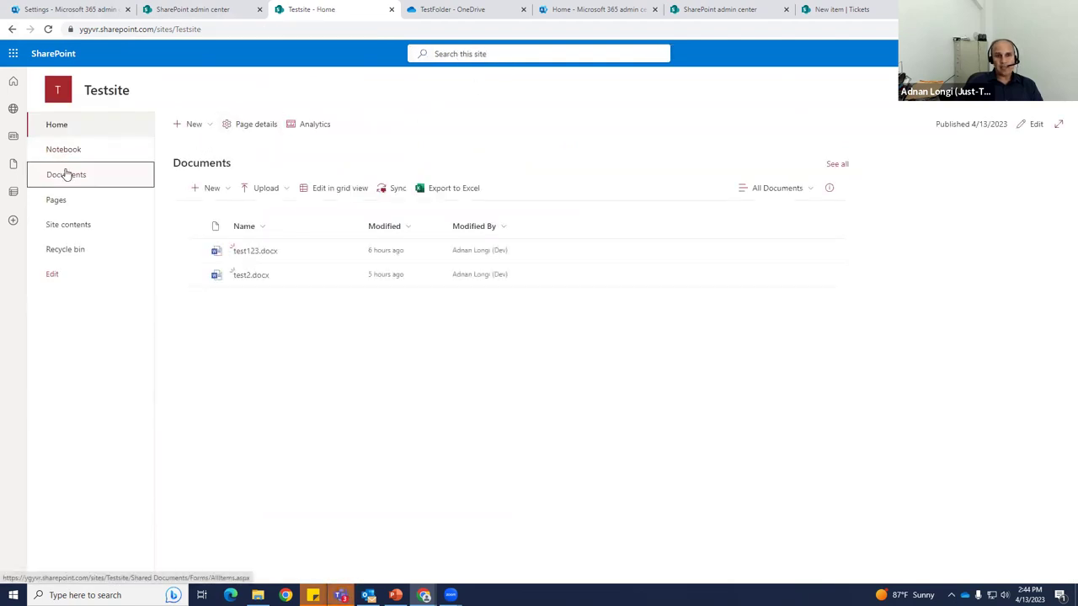
{"action": "left_click", "coordinate": [549, 55]}
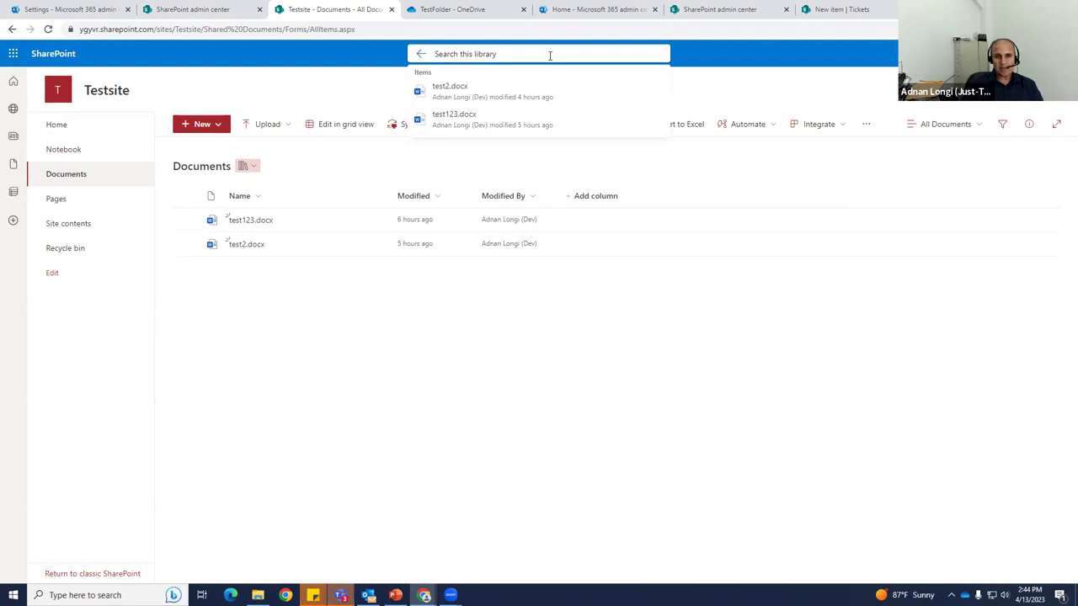
{"action": "type", "text": "tilename"}
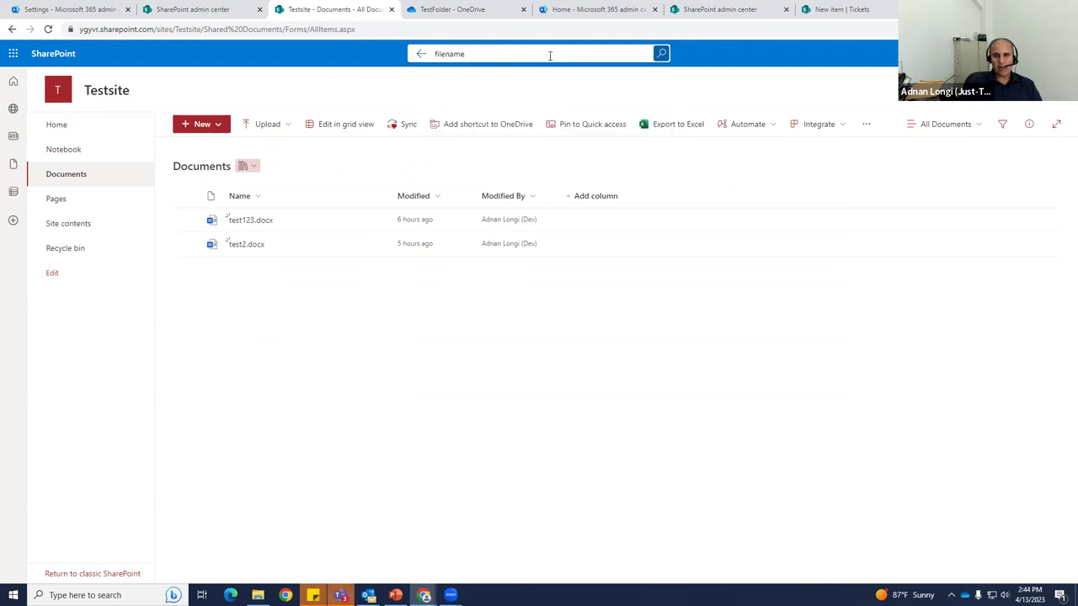
{"action": "type", "text": ":te"}
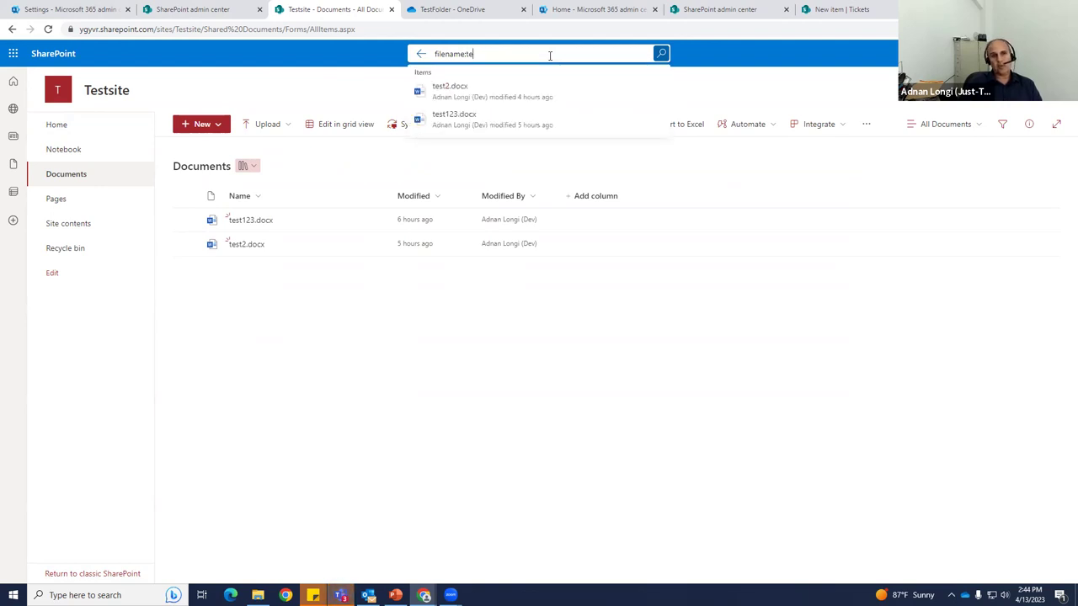
{"action": "type", "text": "* AND author:Adn*"}
{"action": "key", "text": "Return"}
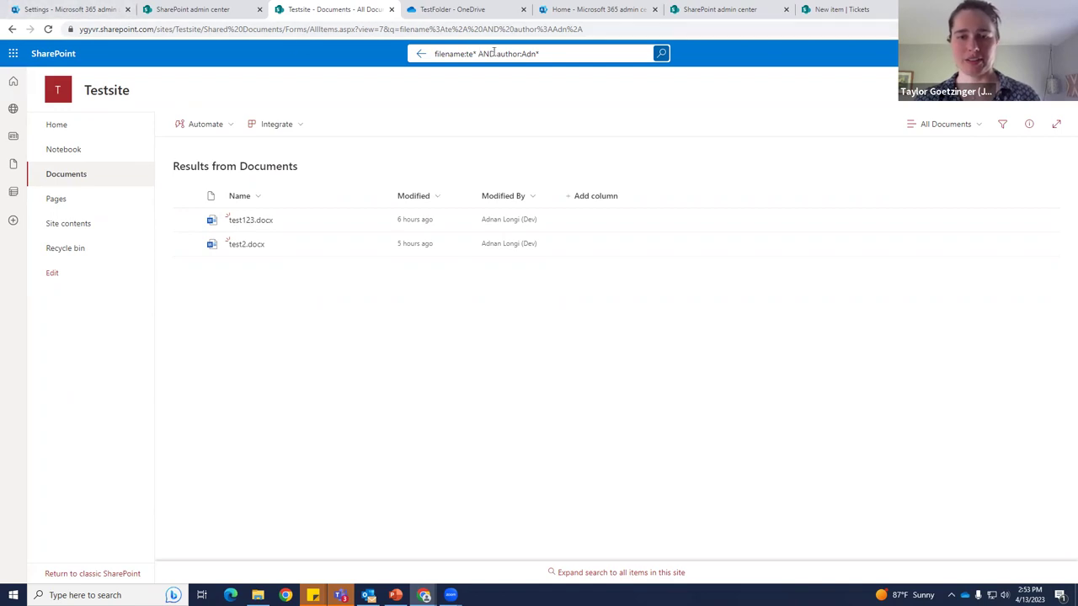
- Replace the author condition in the library search and run it as filename:te* AND filetype:xlsx
{"action": "left_click", "coordinate": [546, 53]}
{"action": "key", "text": "BackSpace"}
{"action": "key", "text": "BackSpace"}
{"action": "key", "text": "BackSpace"}
{"action": "key", "text": "BackSpace"}
{"action": "key", "text": "BackSpace"}
{"action": "key", "text": "BackSpace"}
{"action": "key", "text": "BackSpace"}
{"action": "key", "text": "BackSpace"}
{"action": "key", "text": "BackSpace"}
{"action": "key", "text": "BackSpace"}
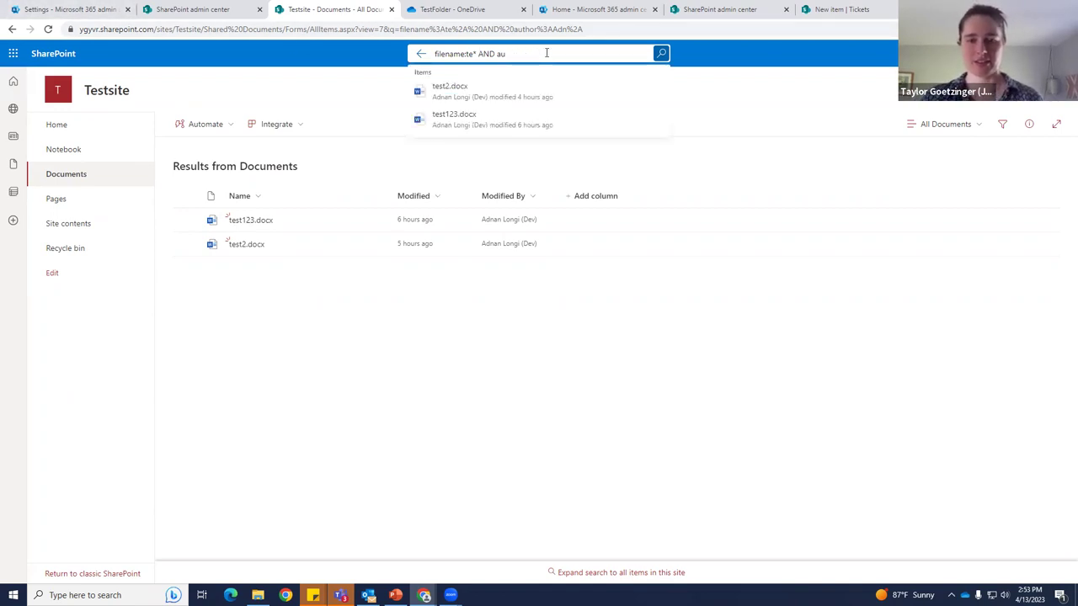
{"action": "key", "text": "BackSpace"}
{"action": "type", "text": "fl"}
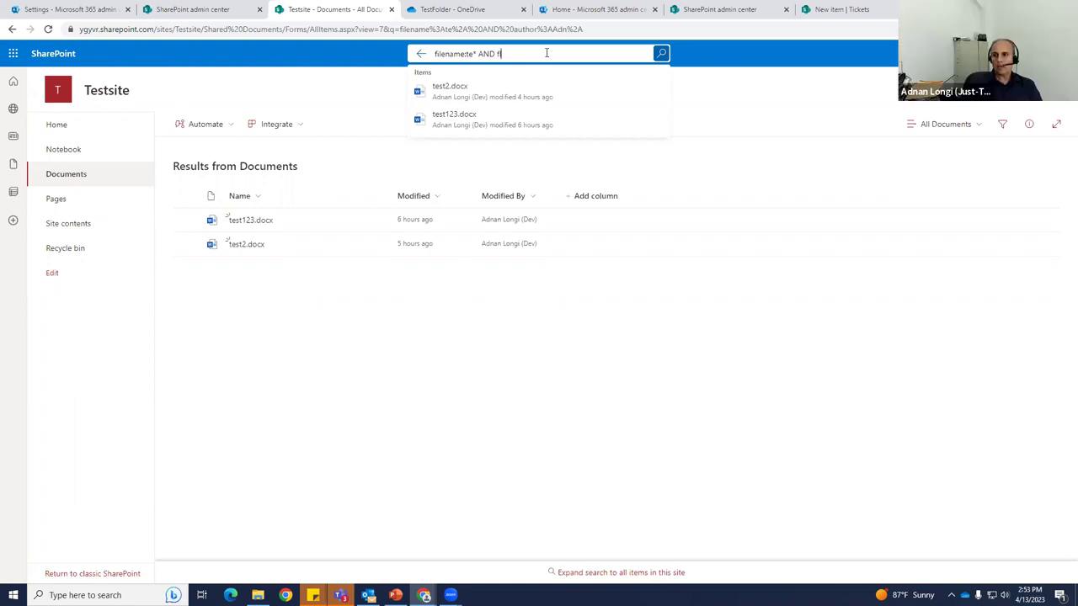
{"action": "type", "text": "ile"}
{"action": "type", "text": "ty"}
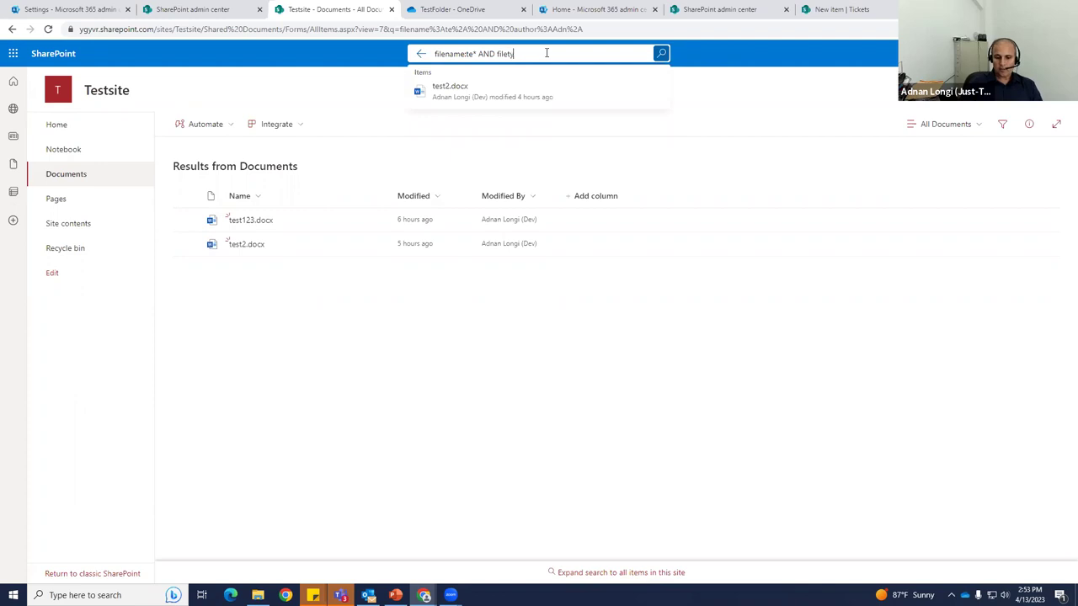
{"action": "type", "text": "pe"}
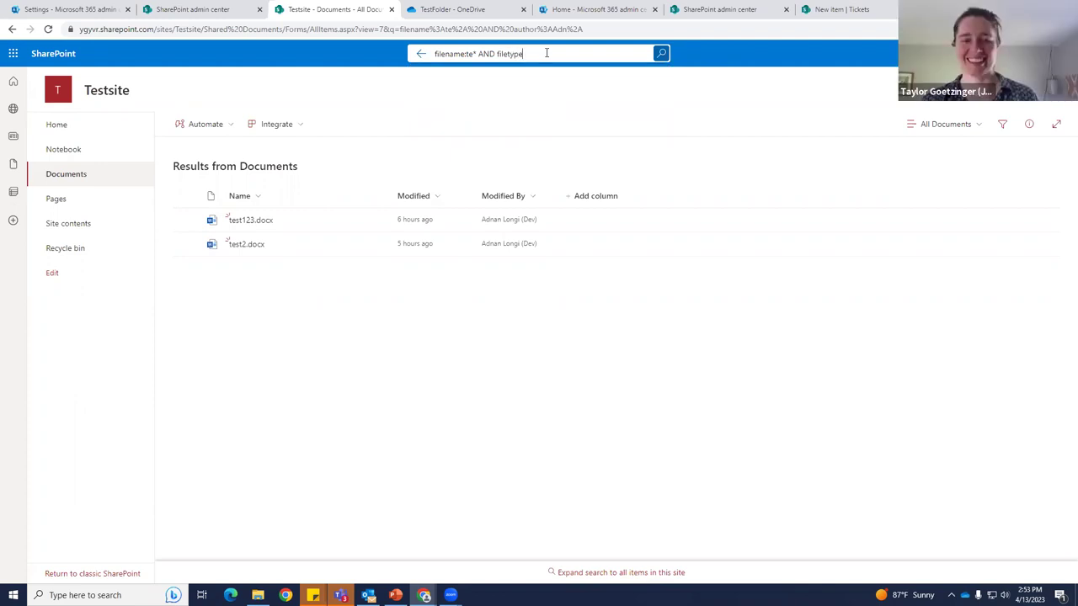
{"action": "type", "text": ":xlsx"}
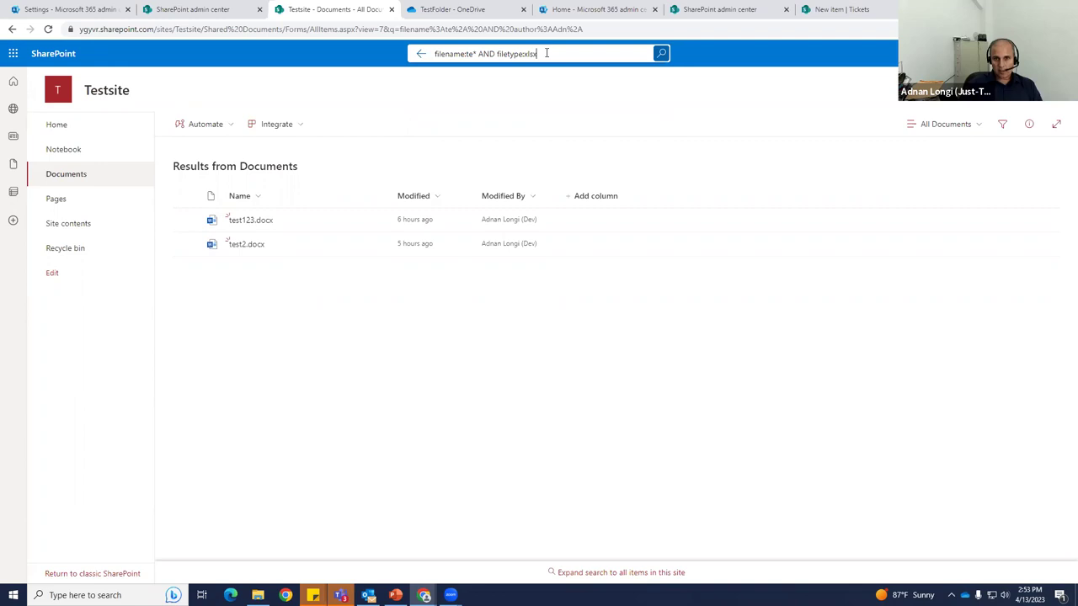
{"action": "key", "text": "Return"}
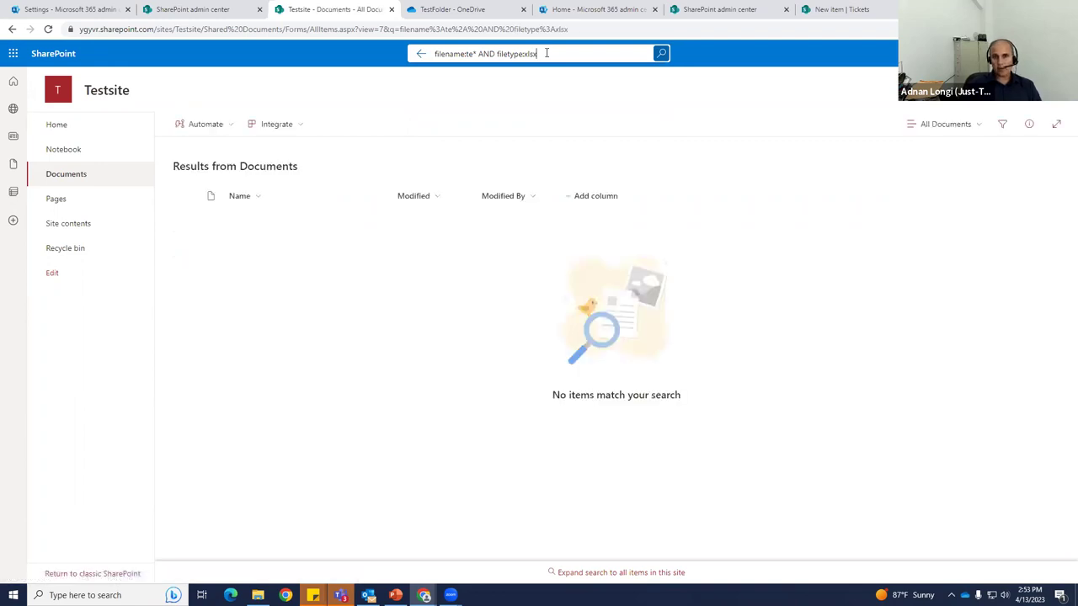
- Change the file type condition and rerun the library search as filename:te* AND filetype:docx
{"action": "key", "text": "BackSpace"}
{"action": "key", "text": "BackSpace"}
{"action": "type", "text": "docx"}
{"action": "key", "text": "Return"}
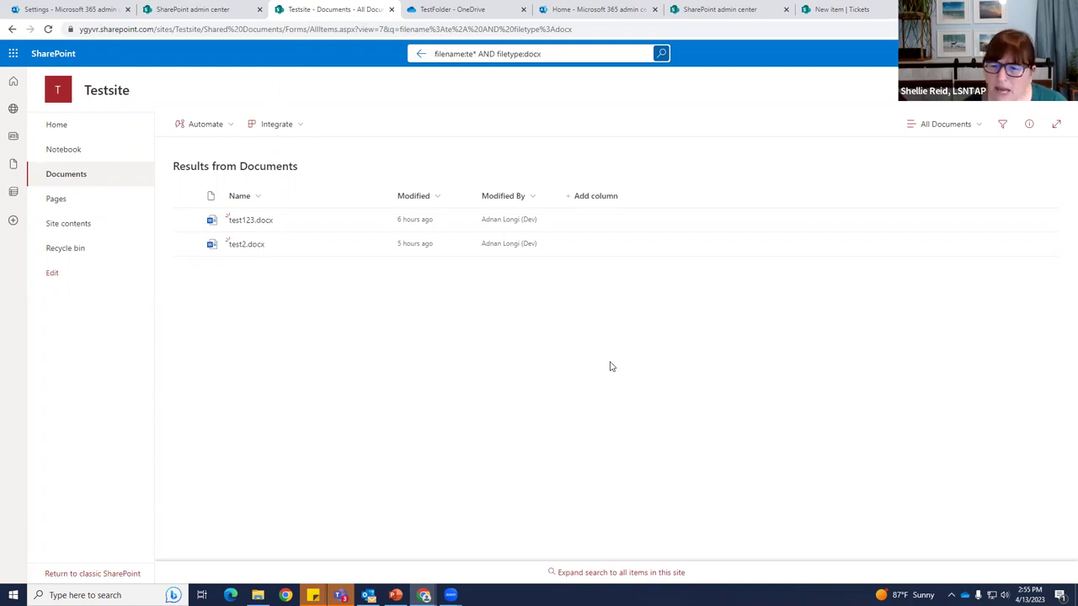
- Switch to the SharePoint admin center, close Testsite's details and deselect the site in the active sites list
{"action": "left_click", "coordinate": [177, 10]}
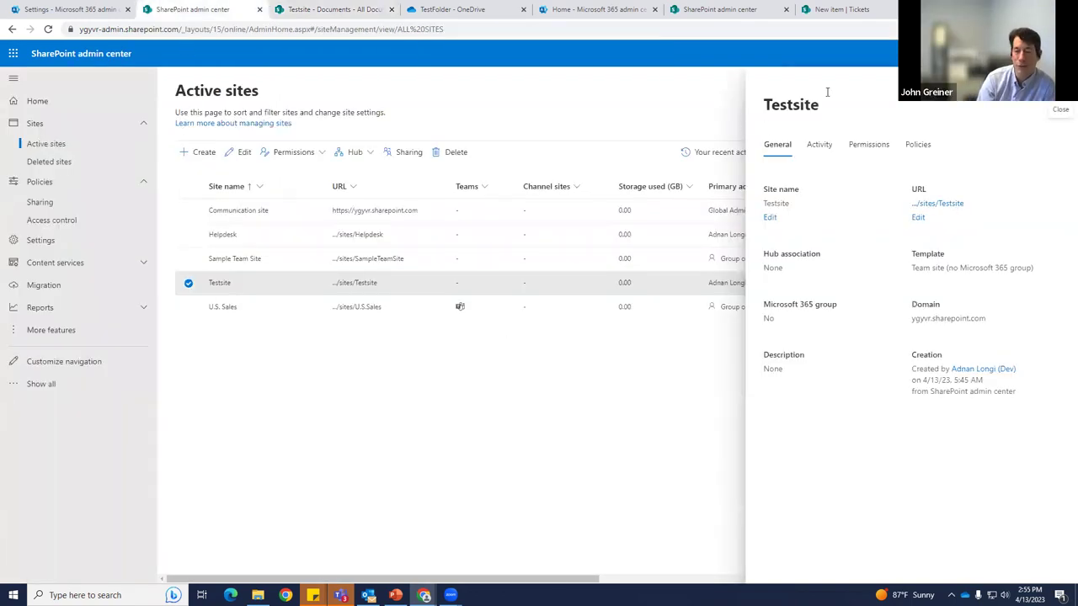
{"action": "left_click", "coordinate": [1054, 91]}
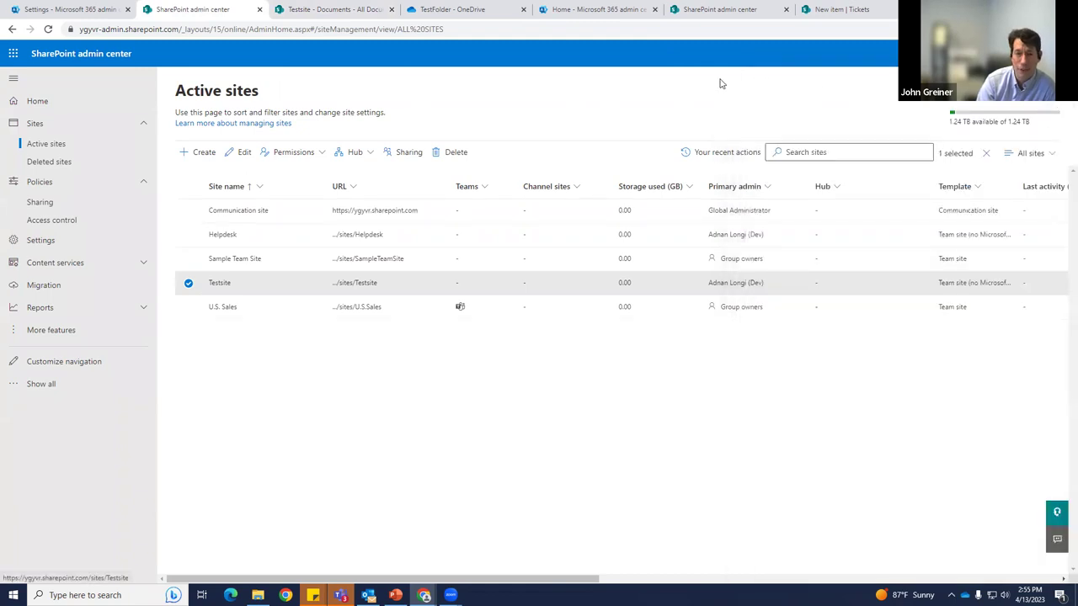
{"action": "left_click", "coordinate": [187, 283]}
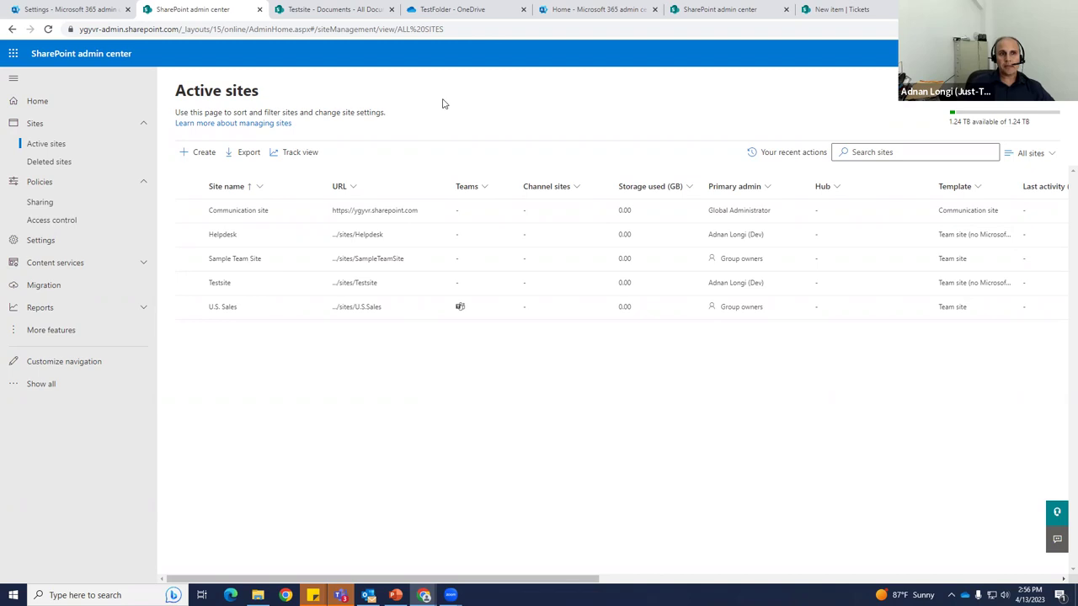
- Examine the file share migration's agents and migration tasks, and return to the Migration overview to review the other migration solutions
{"action": "left_click", "coordinate": [52, 287]}
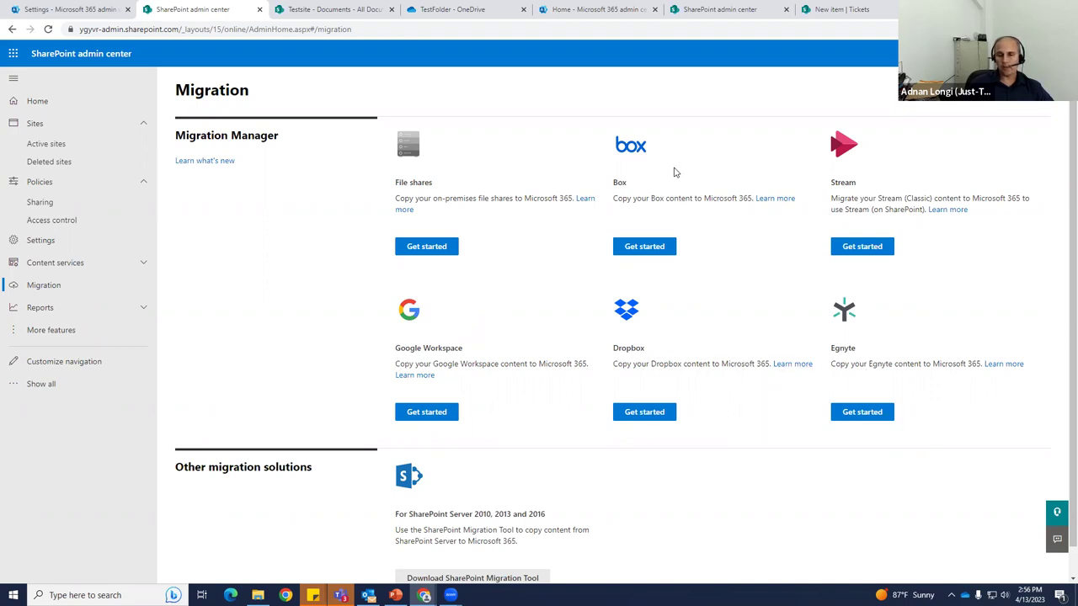
{"action": "left_click", "coordinate": [418, 250]}
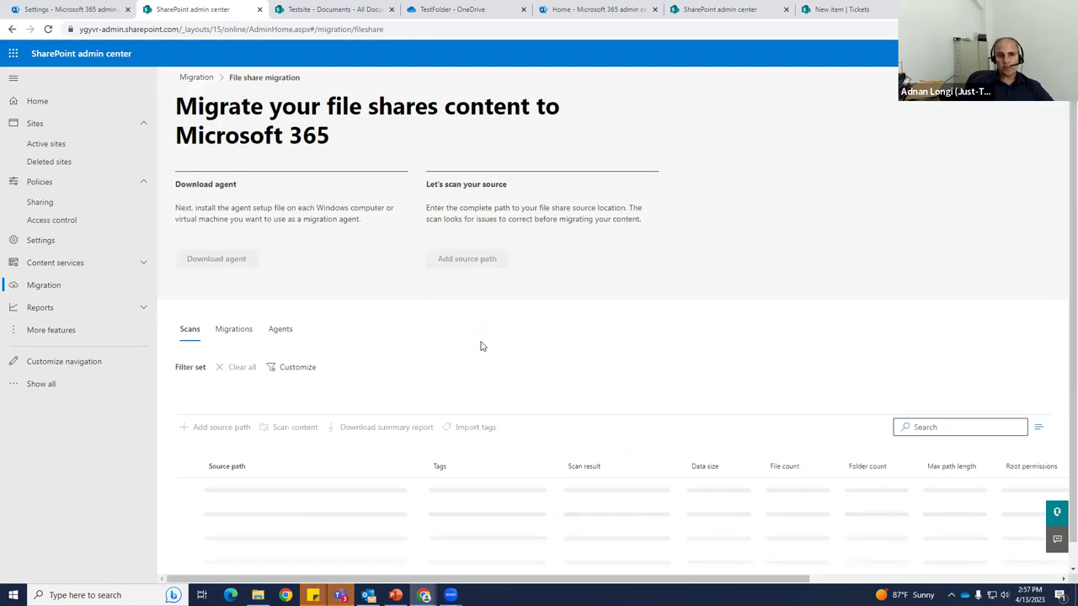
{"action": "scroll", "coordinate": [480, 346], "scroll_direction": "down", "scroll_amount": 1}
{"action": "left_click", "coordinate": [275, 312]}
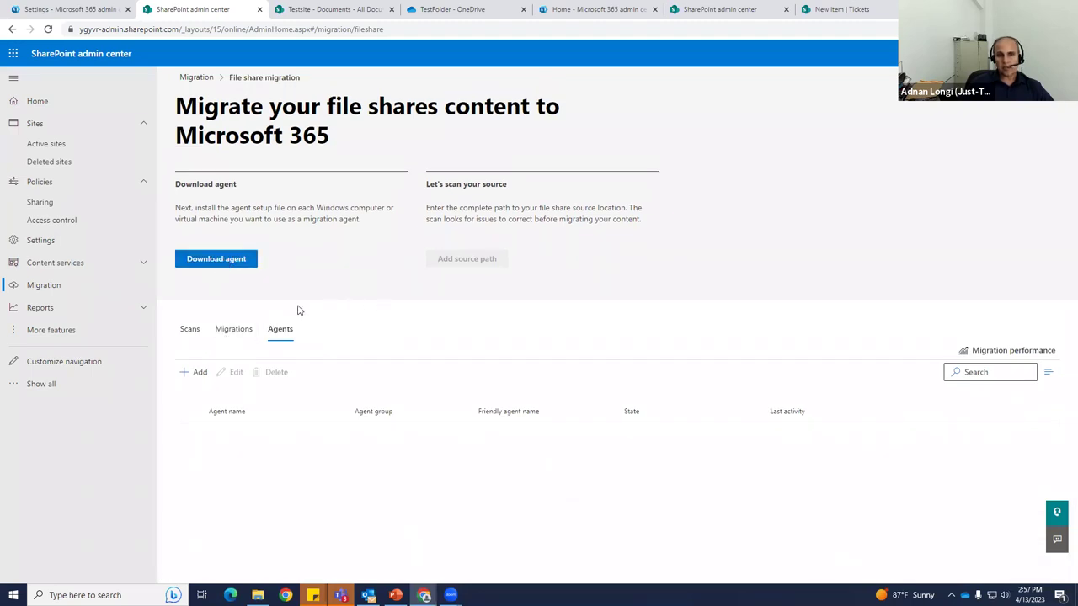
{"action": "left_click", "coordinate": [229, 328]}
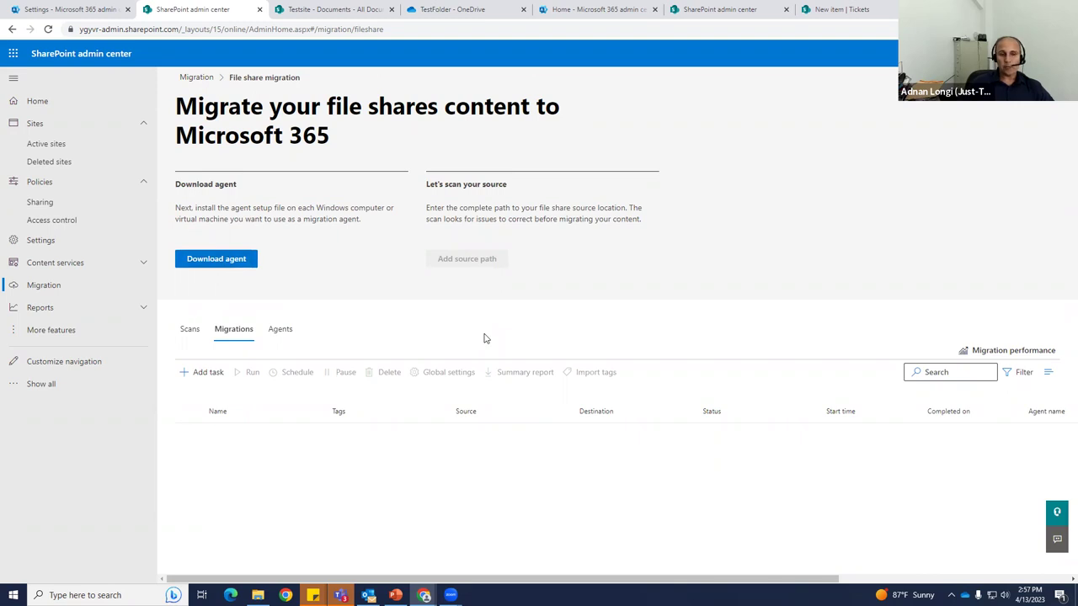
{"action": "left_click", "coordinate": [286, 328]}
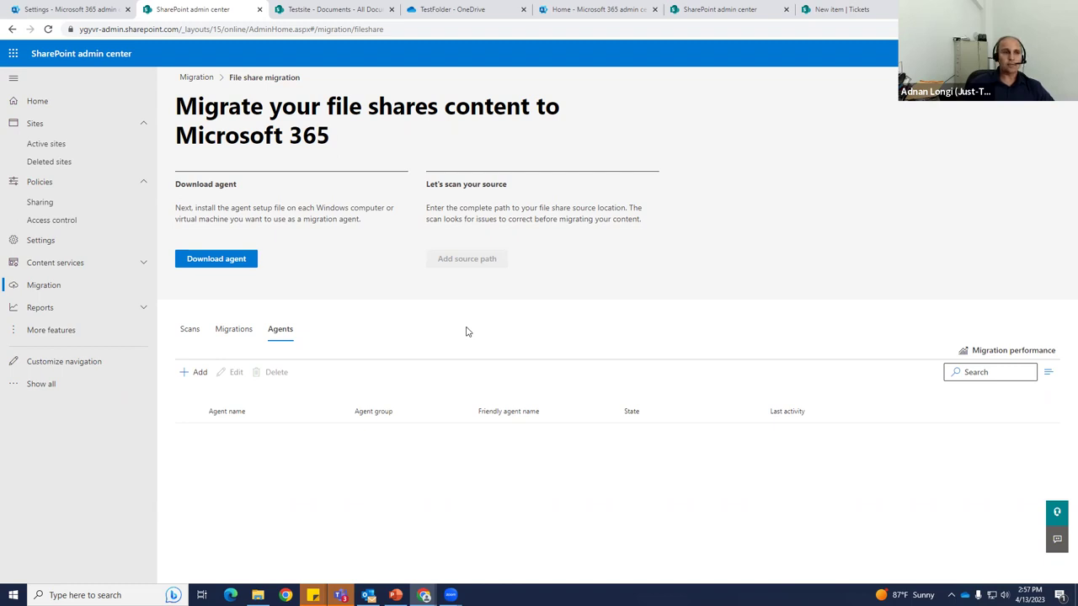
{"action": "left_click", "coordinate": [53, 285]}
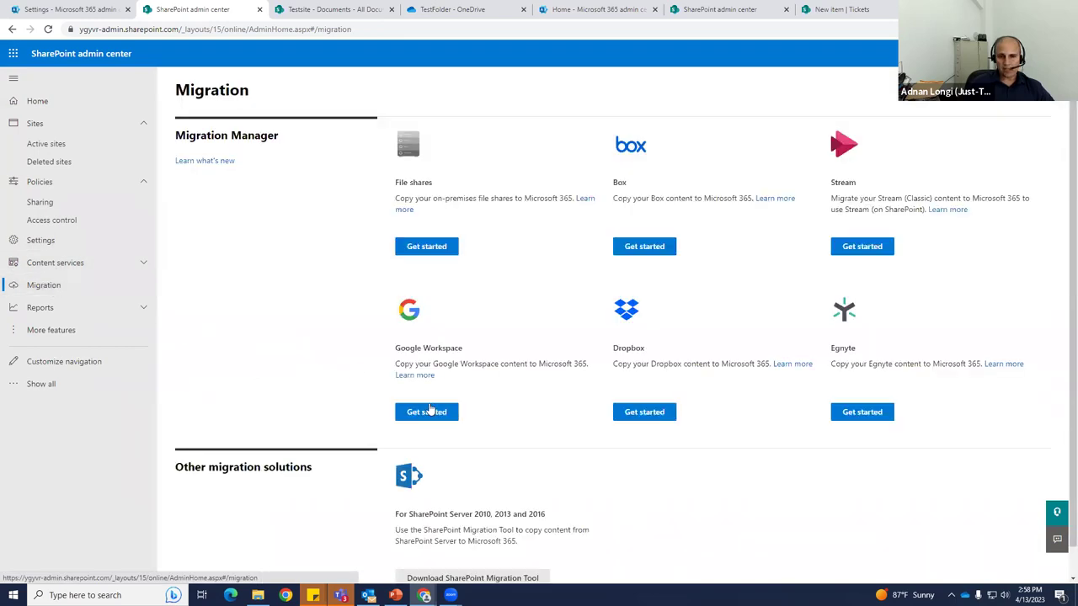
{"action": "scroll", "coordinate": [428, 408], "scroll_direction": "down", "scroll_amount": 1}
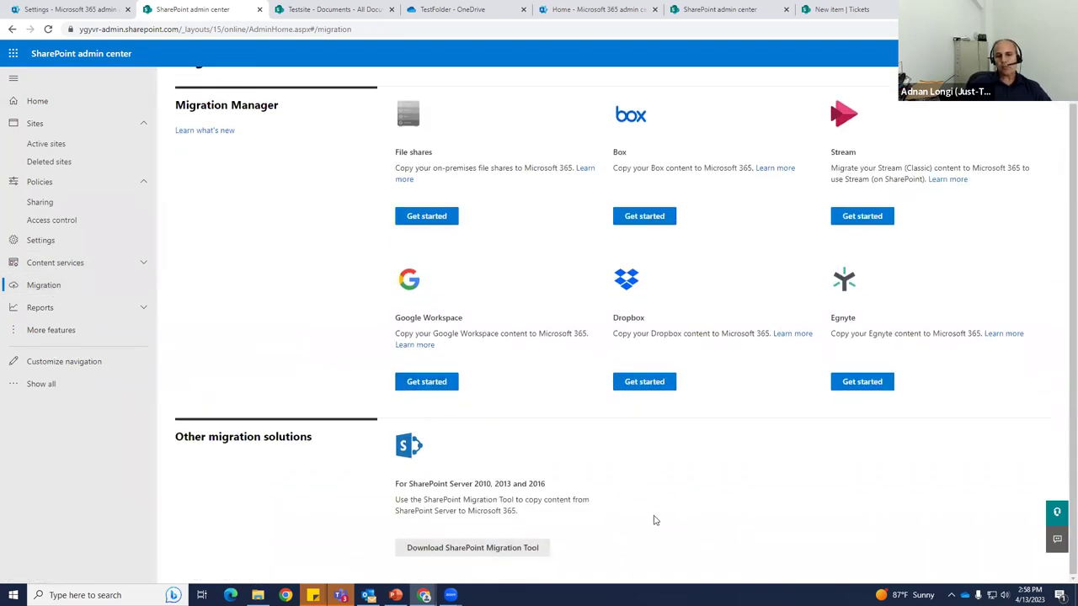